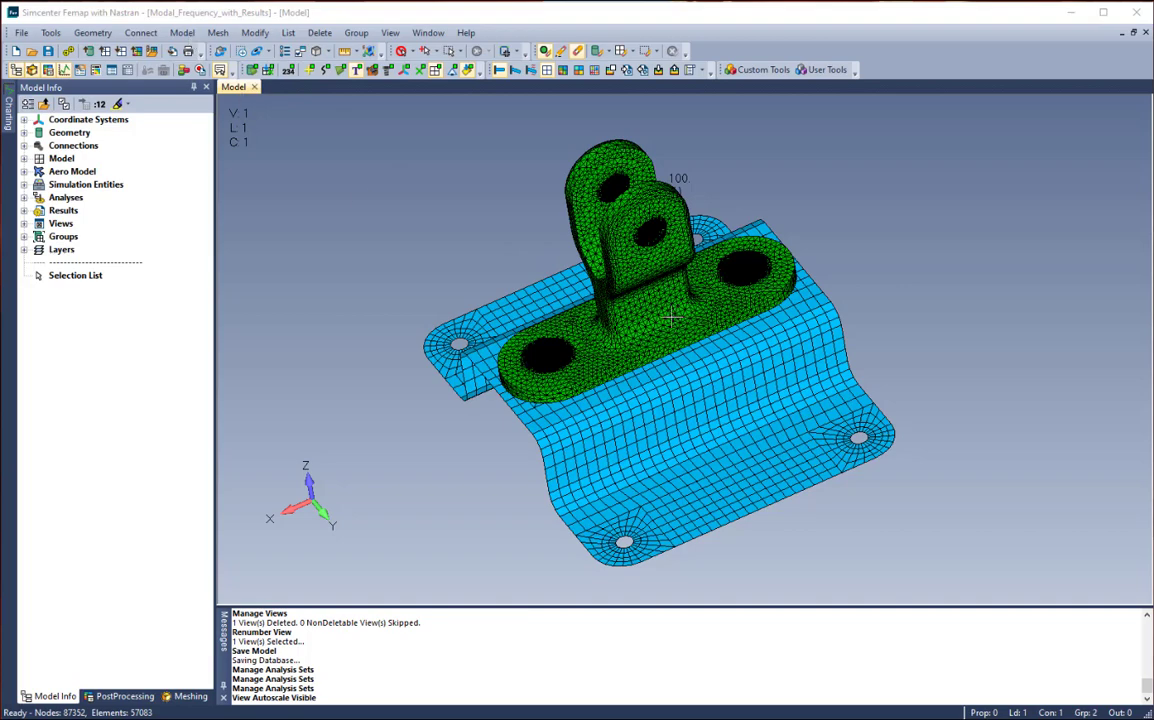
# Create a new analysis set using the Simcenter Nastran program with the Frequency/Harmonic Response analysis type
pyautogui.click(183, 33)
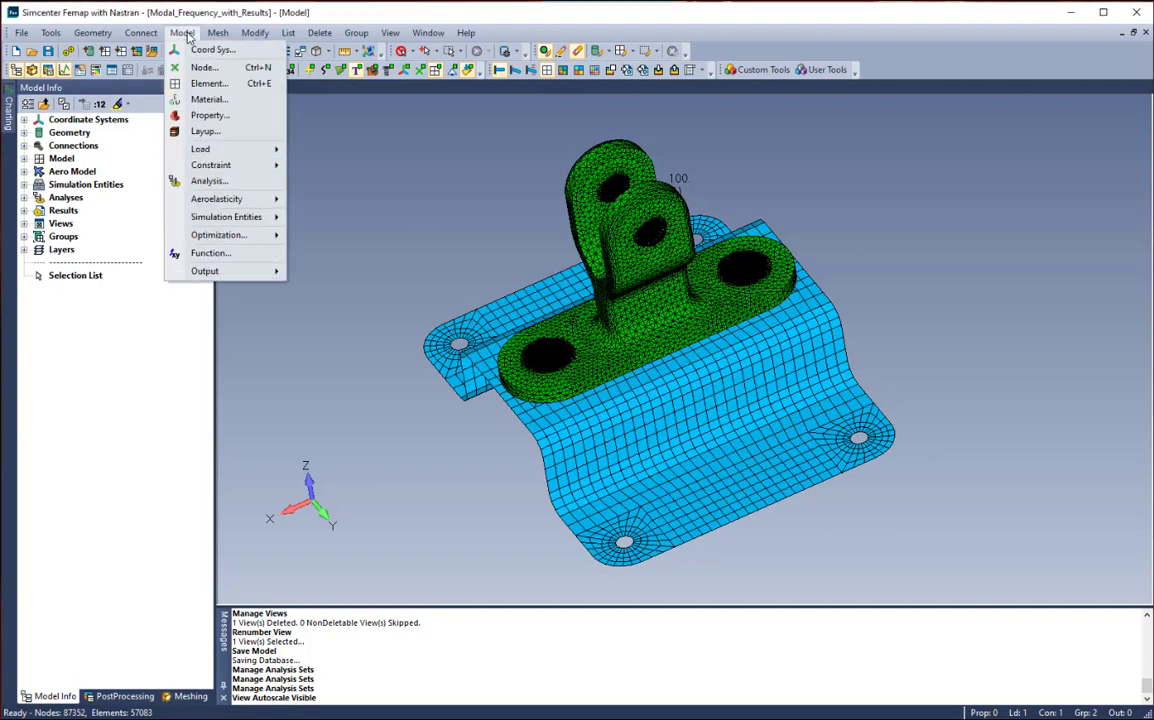
pyautogui.click(233, 182)
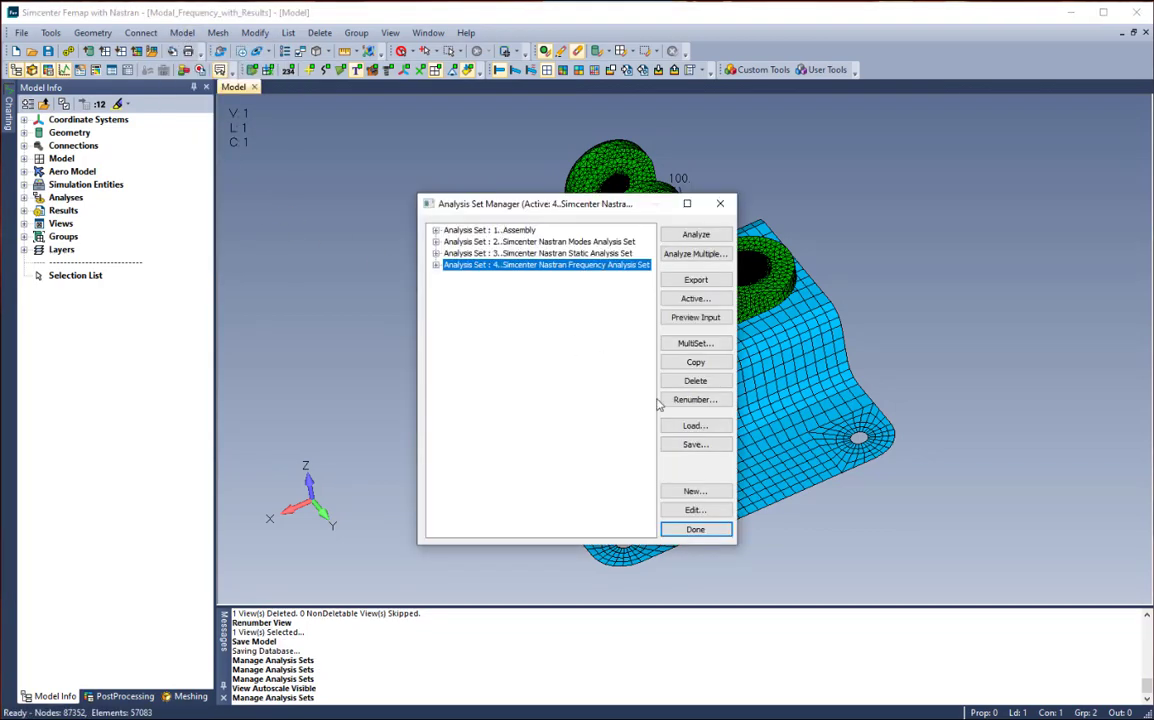
pyautogui.click(695, 491)
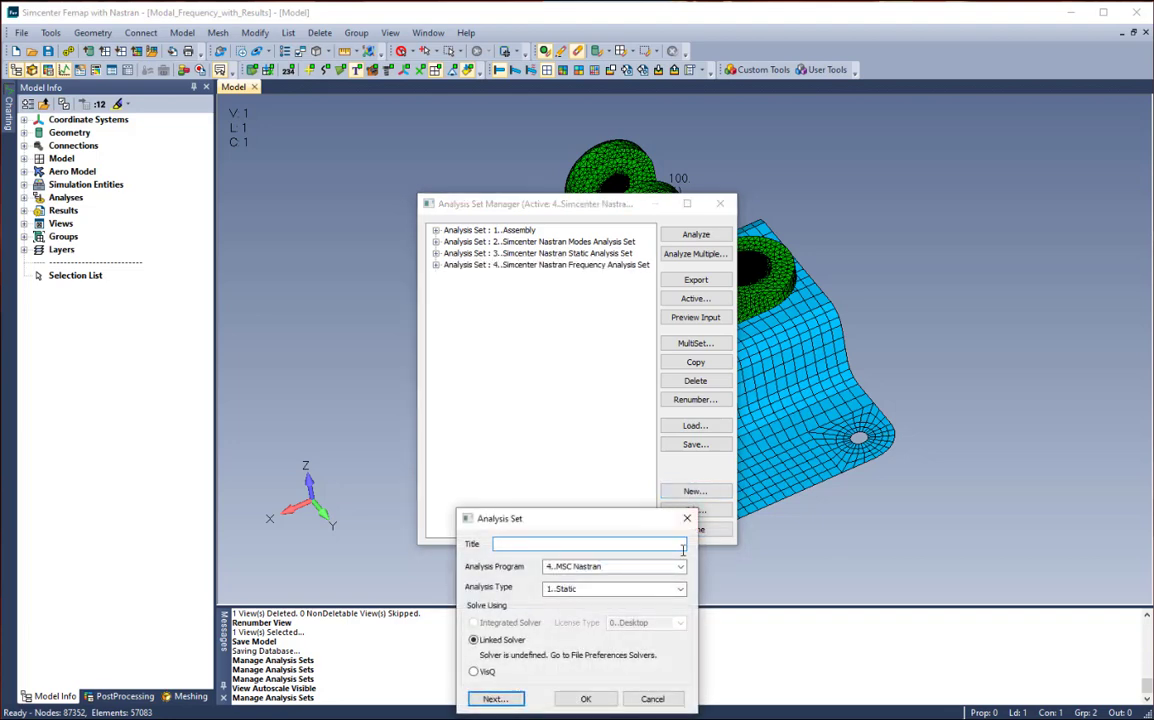
pyautogui.click(680, 567)
pyautogui.click(583, 645)
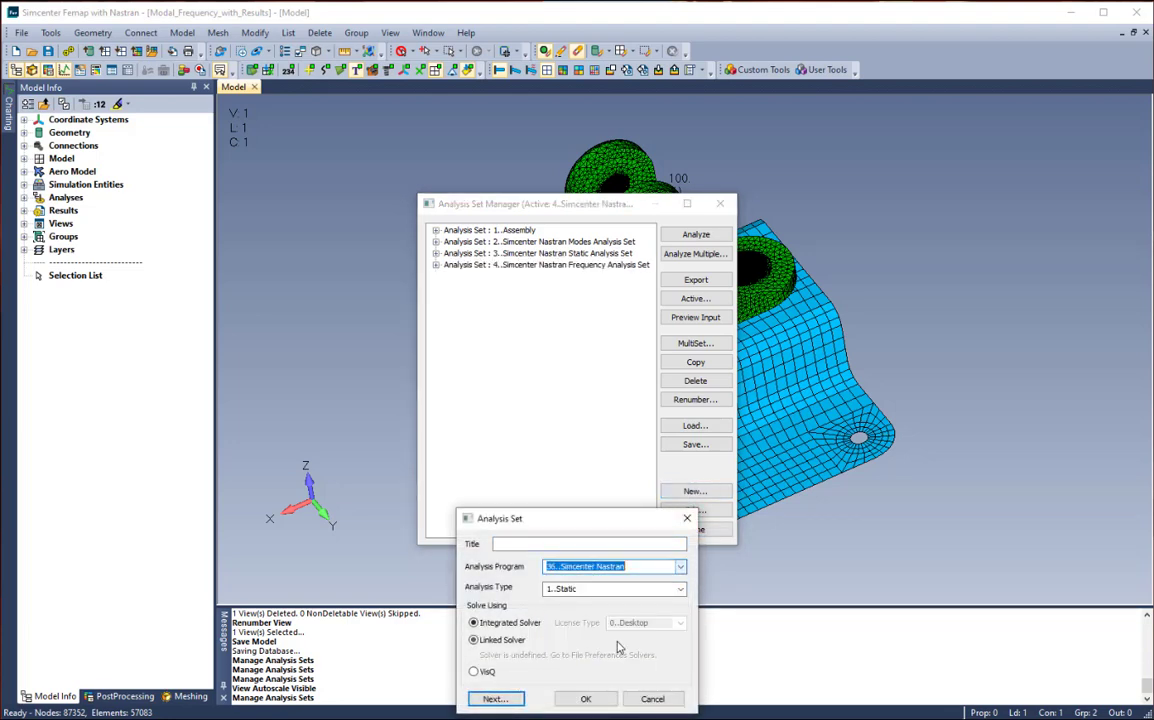
pyautogui.click(680, 589)
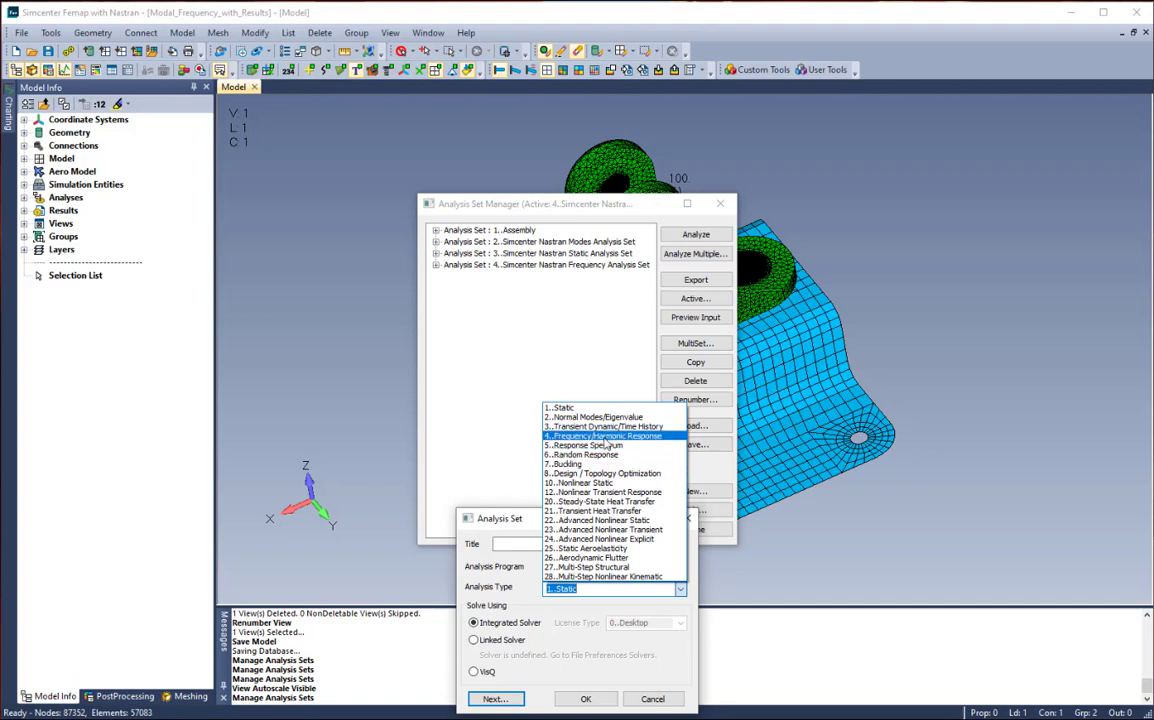
pyautogui.click(603, 438)
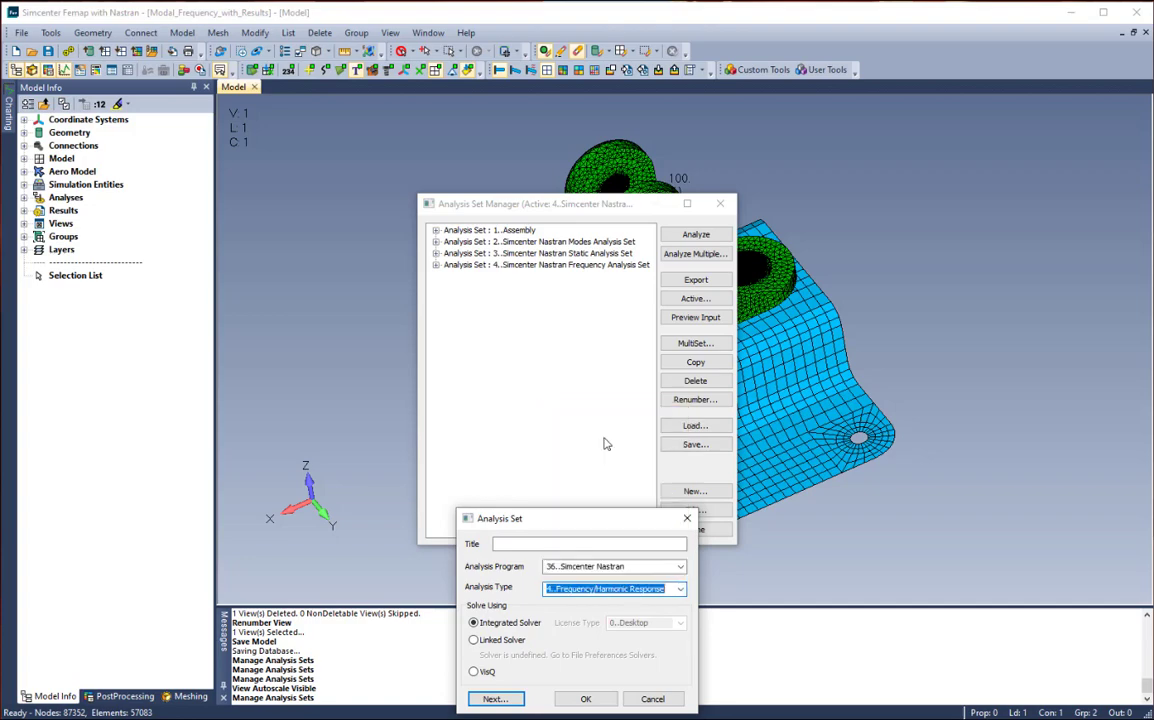
pyautogui.click(587, 700)
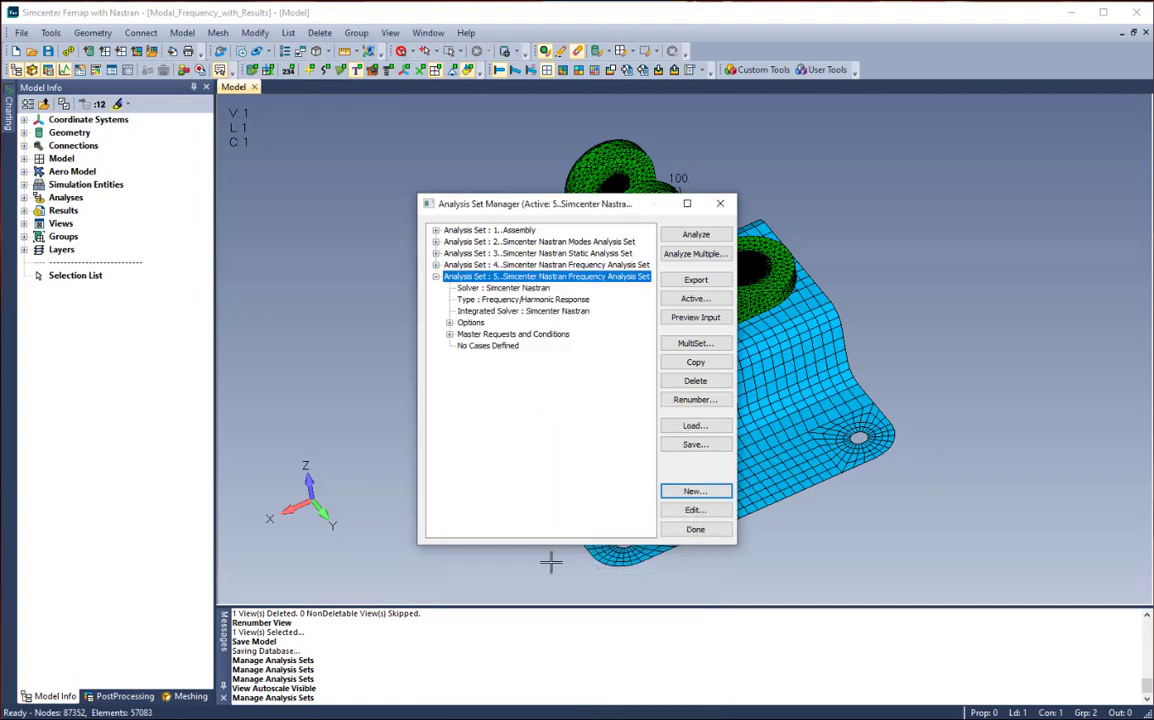
# Set the solution type to Modal in the new analysis set's Modal/Buckling options and accept the dynamic analysis settings
pyautogui.click(450, 322)
pyautogui.click(469, 323)
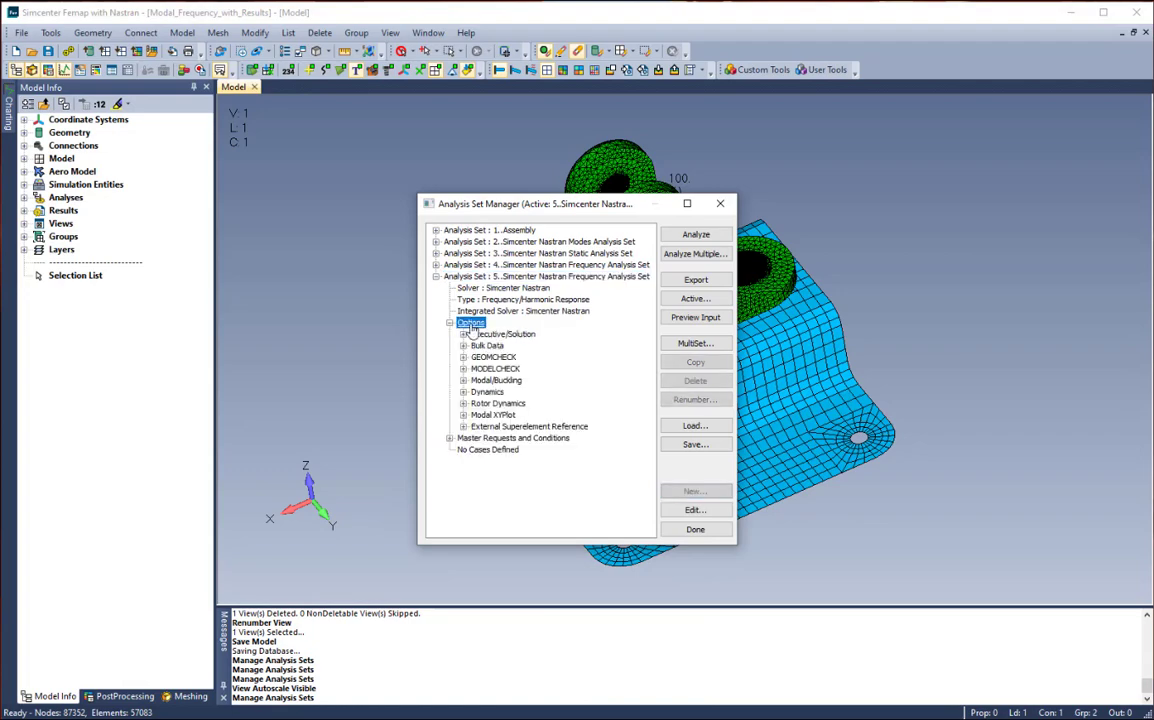
pyautogui.click(496, 382)
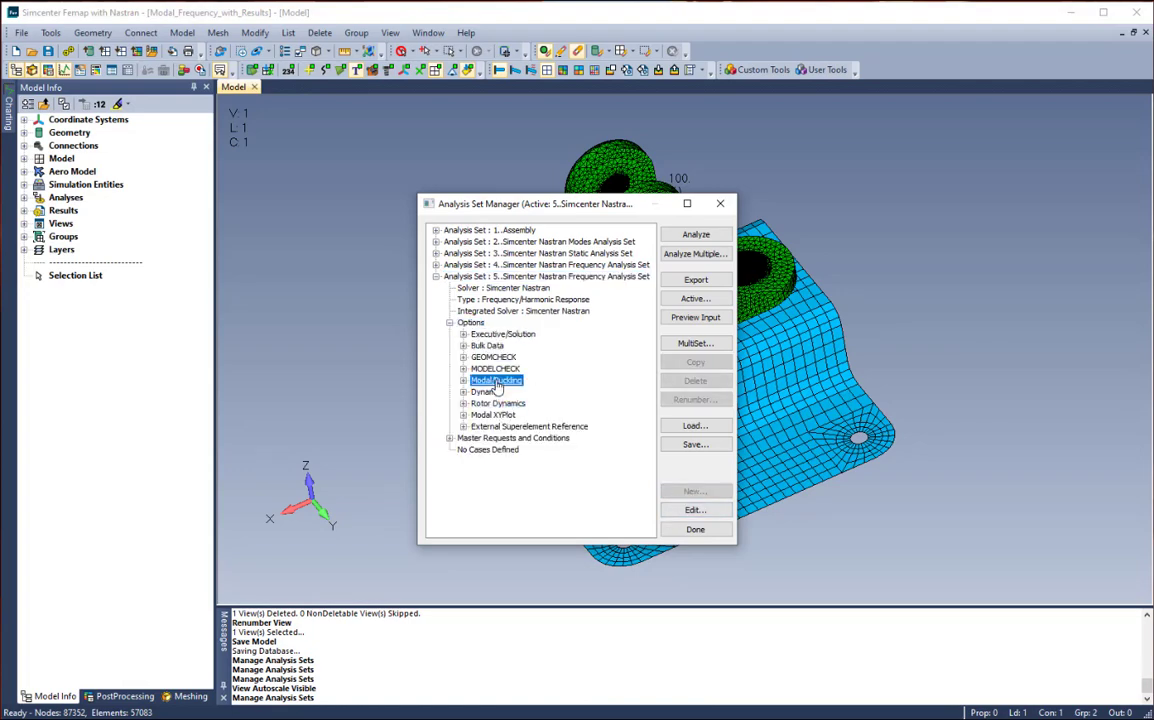
pyautogui.click(694, 511)
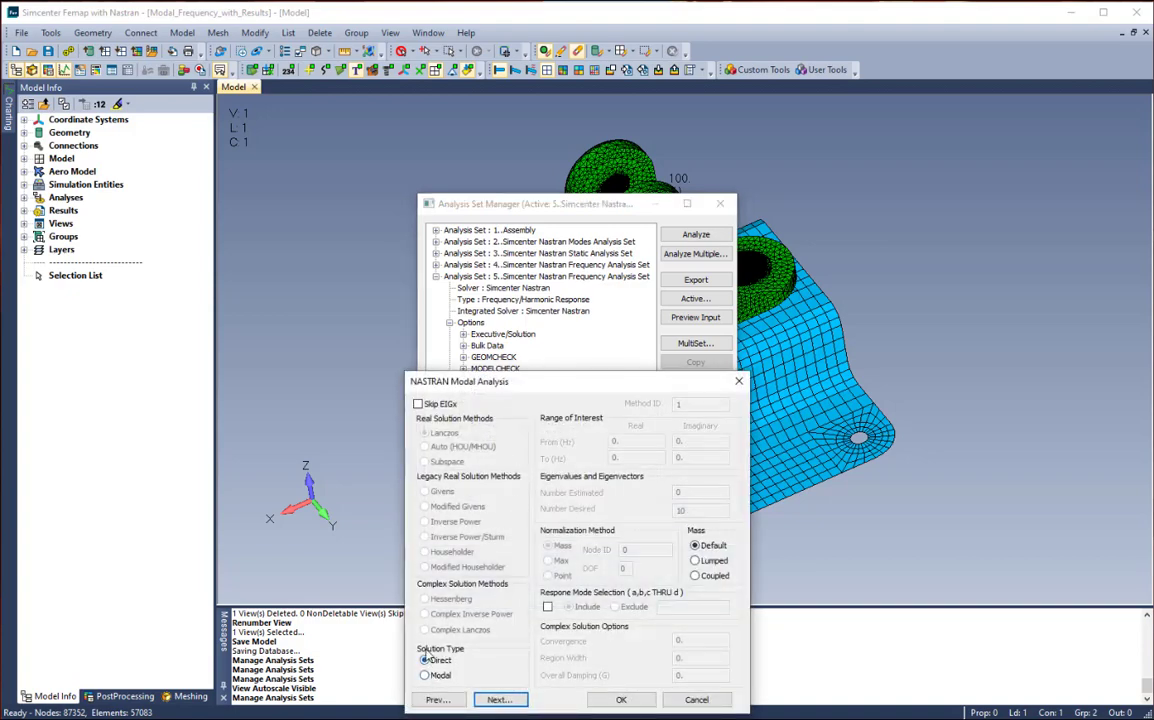
pyautogui.click(425, 676)
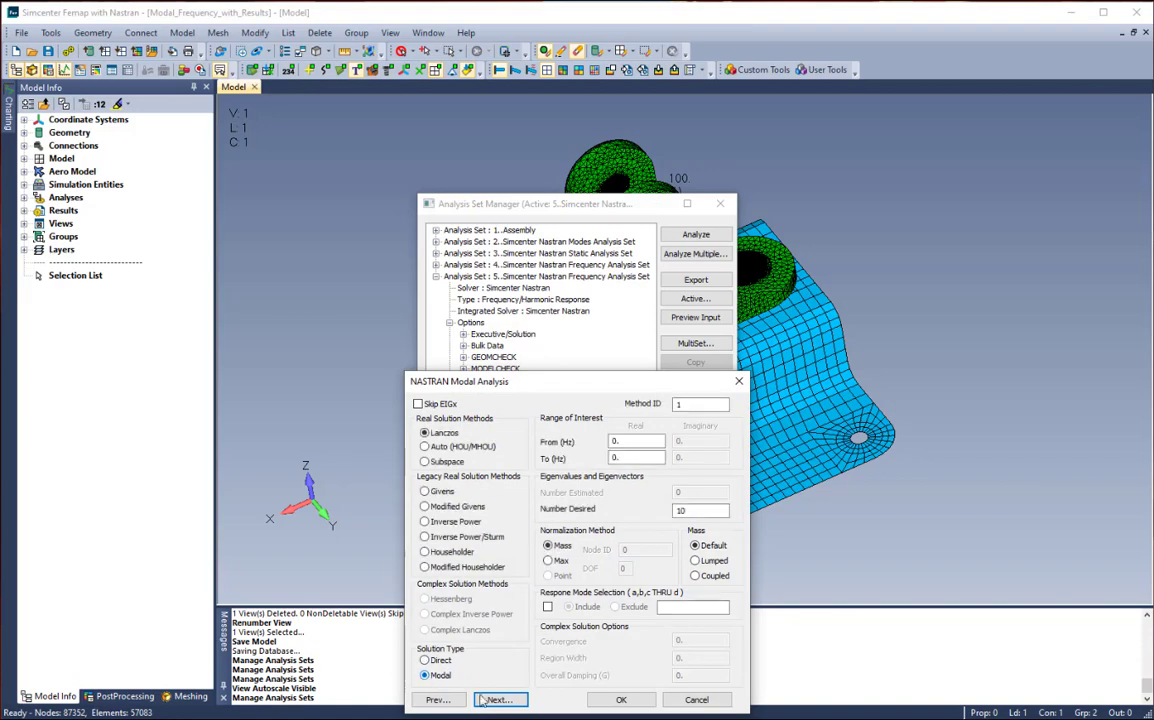
pyautogui.click(500, 700)
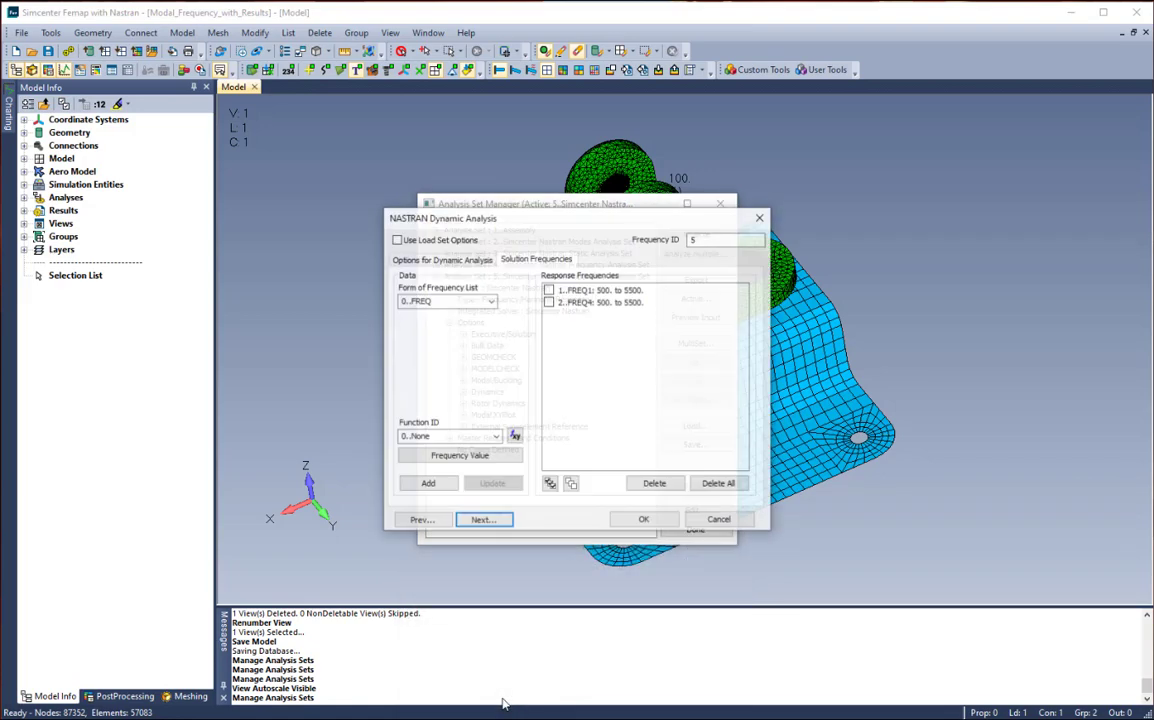
pyautogui.click(463, 259)
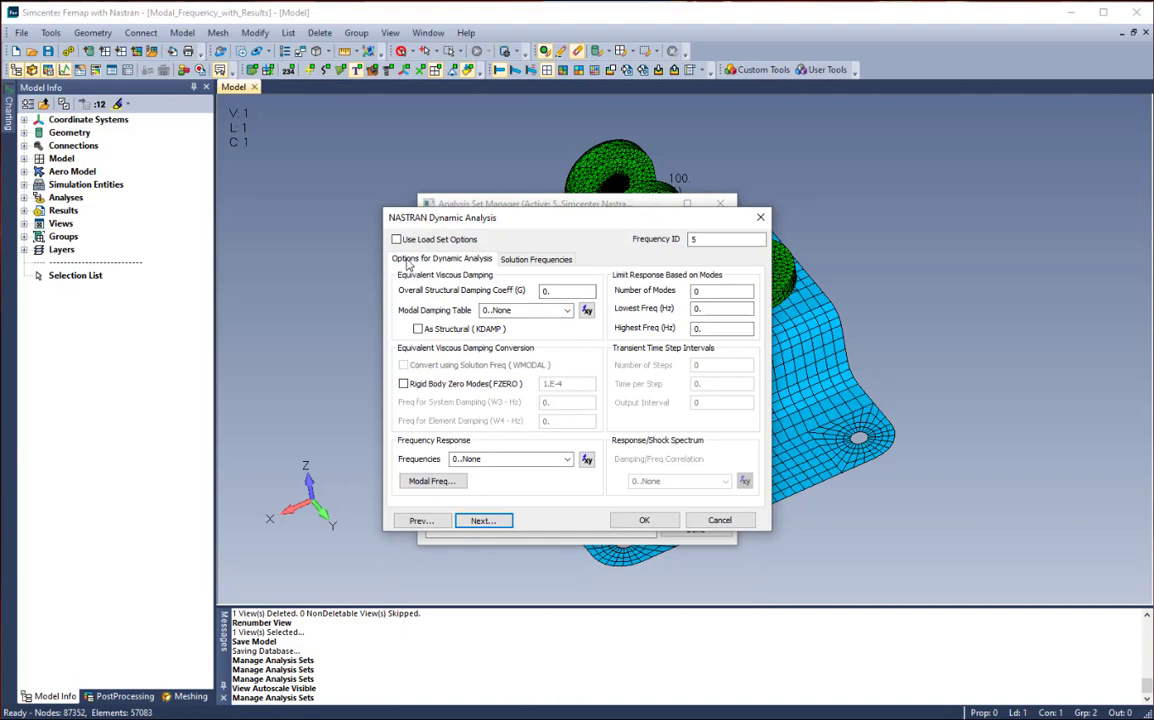
pyautogui.click(530, 260)
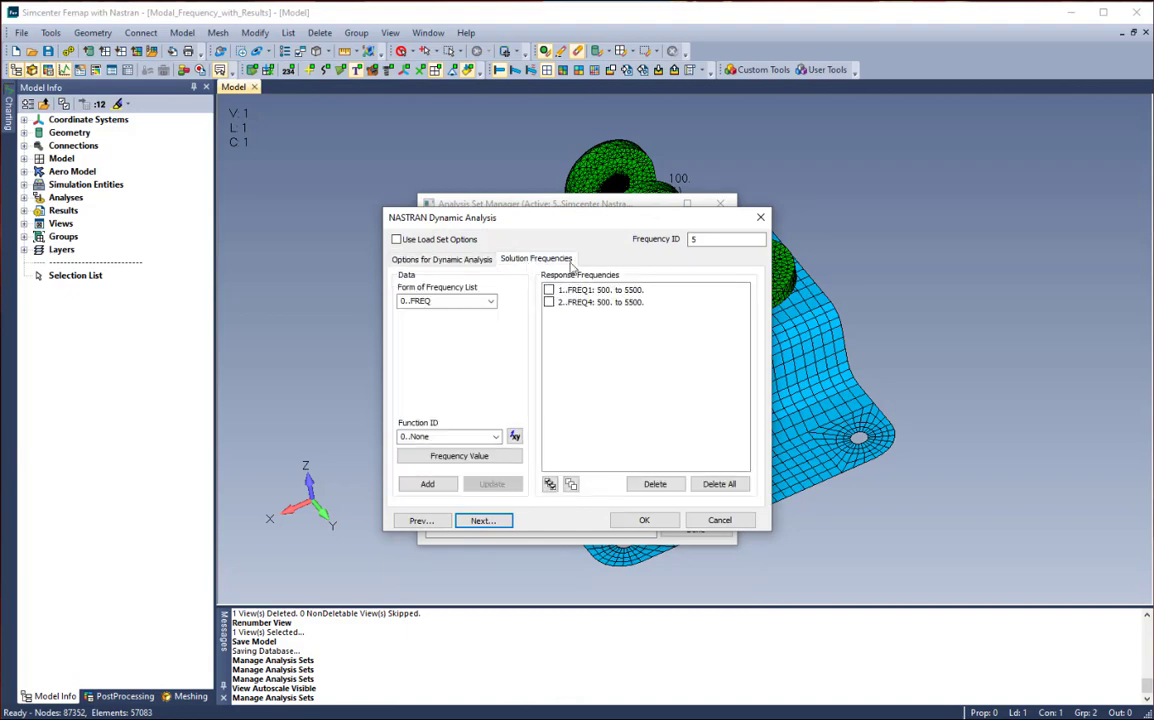
pyautogui.click(646, 522)
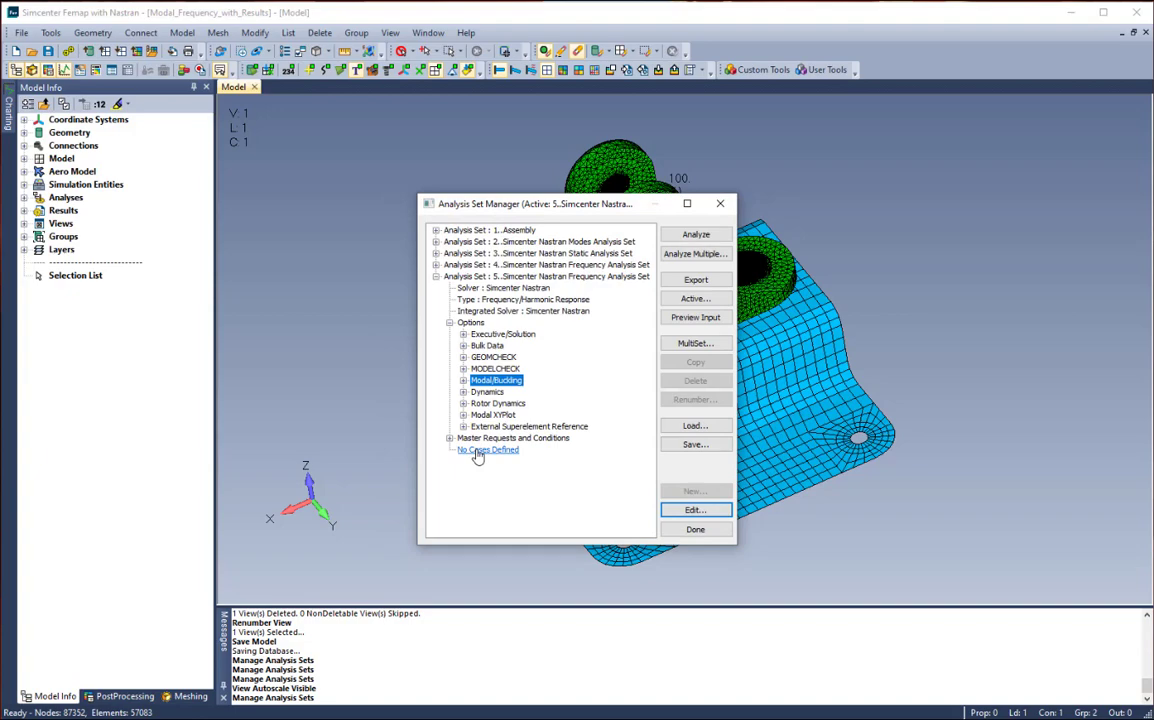
# Add a Static analysis case to the new set with Bolt Preload as its load set
pyautogui.click(478, 452)
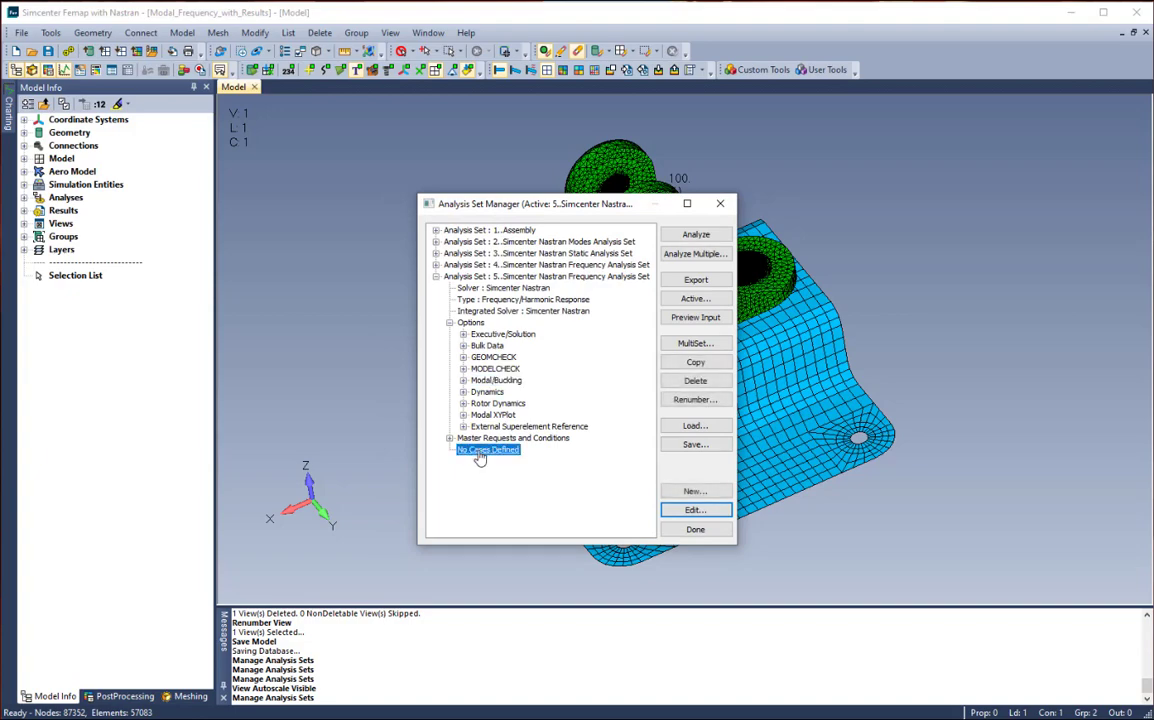
pyautogui.click(695, 491)
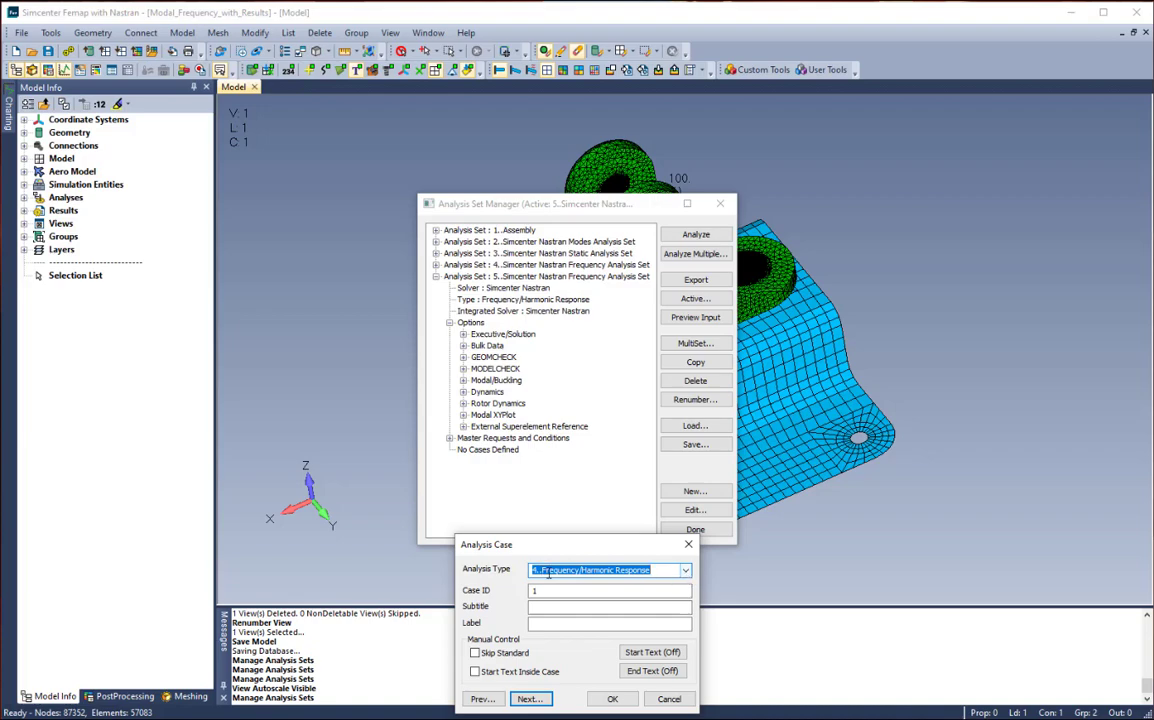
pyautogui.click(682, 574)
pyautogui.click(595, 585)
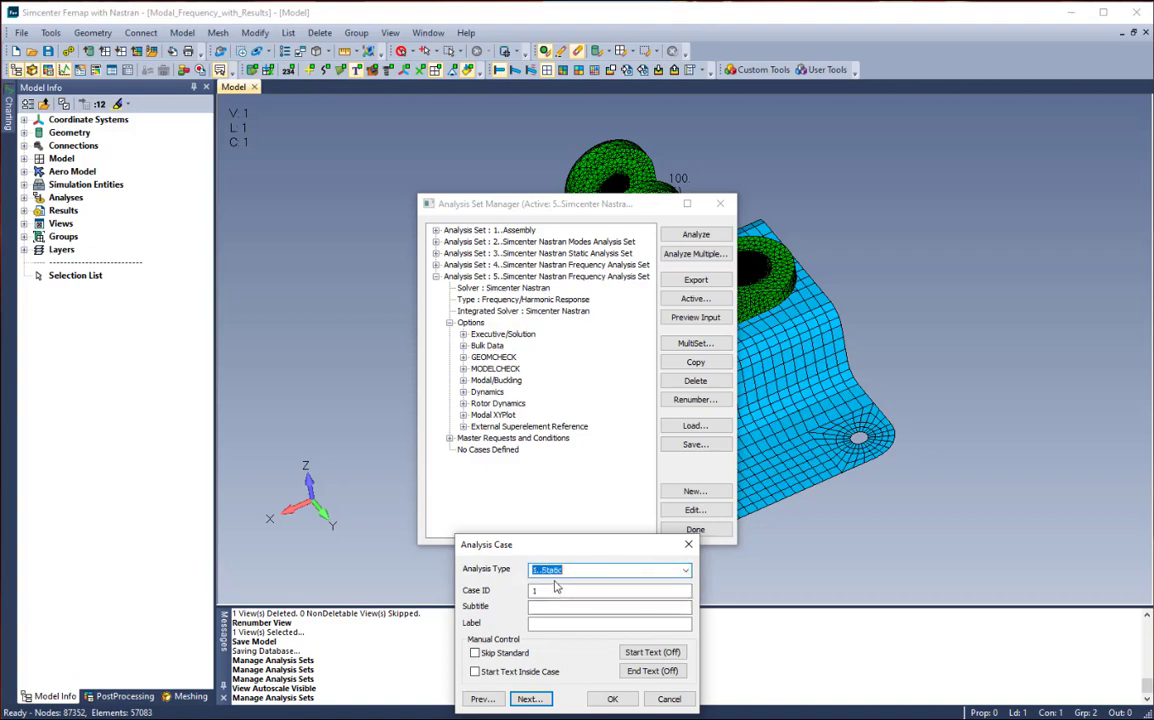
pyautogui.click(528, 700)
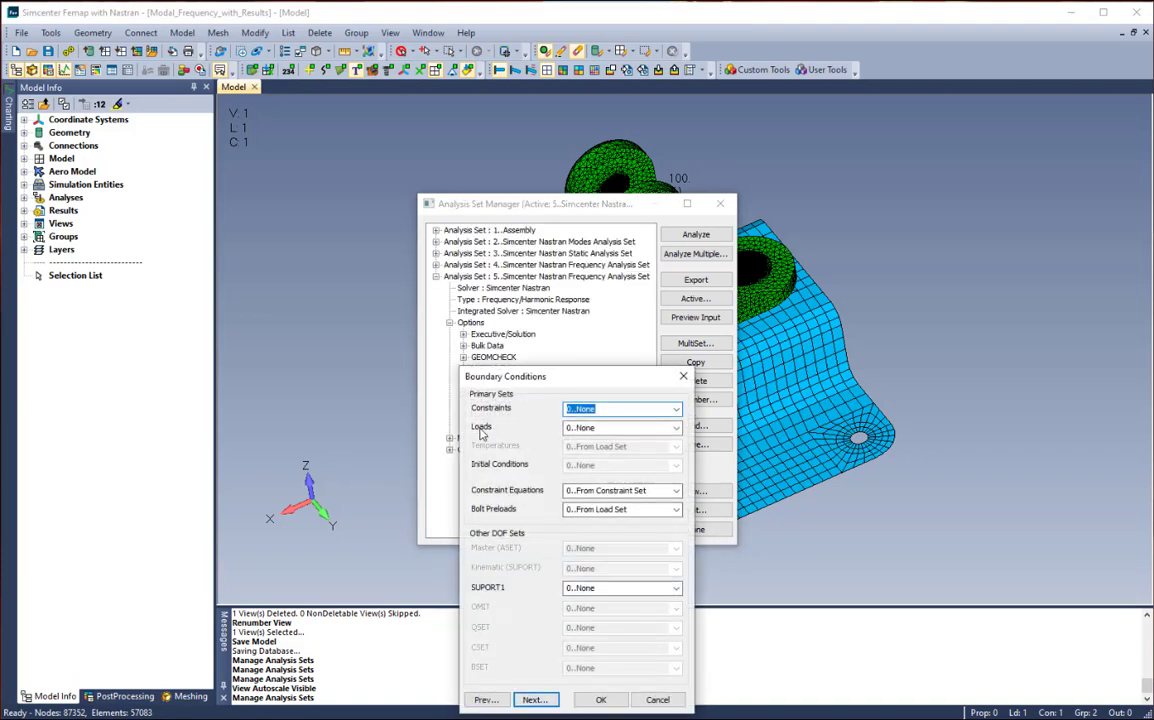
pyautogui.click(676, 428)
pyautogui.click(614, 472)
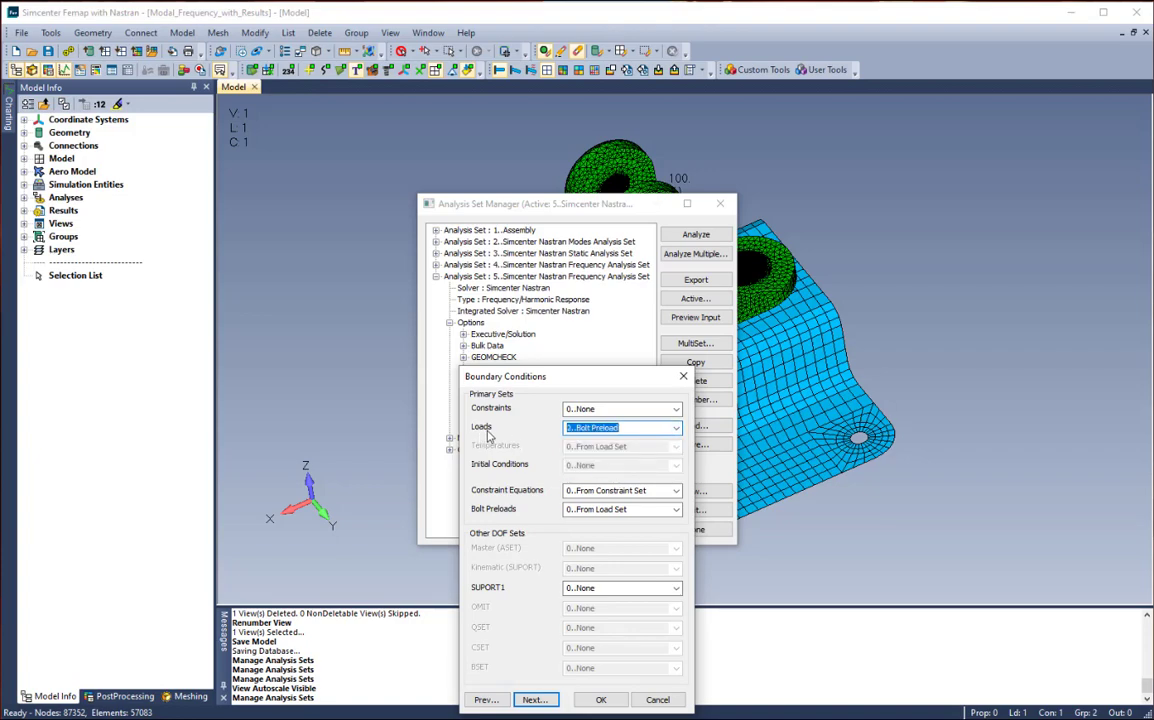
pyautogui.click(600, 700)
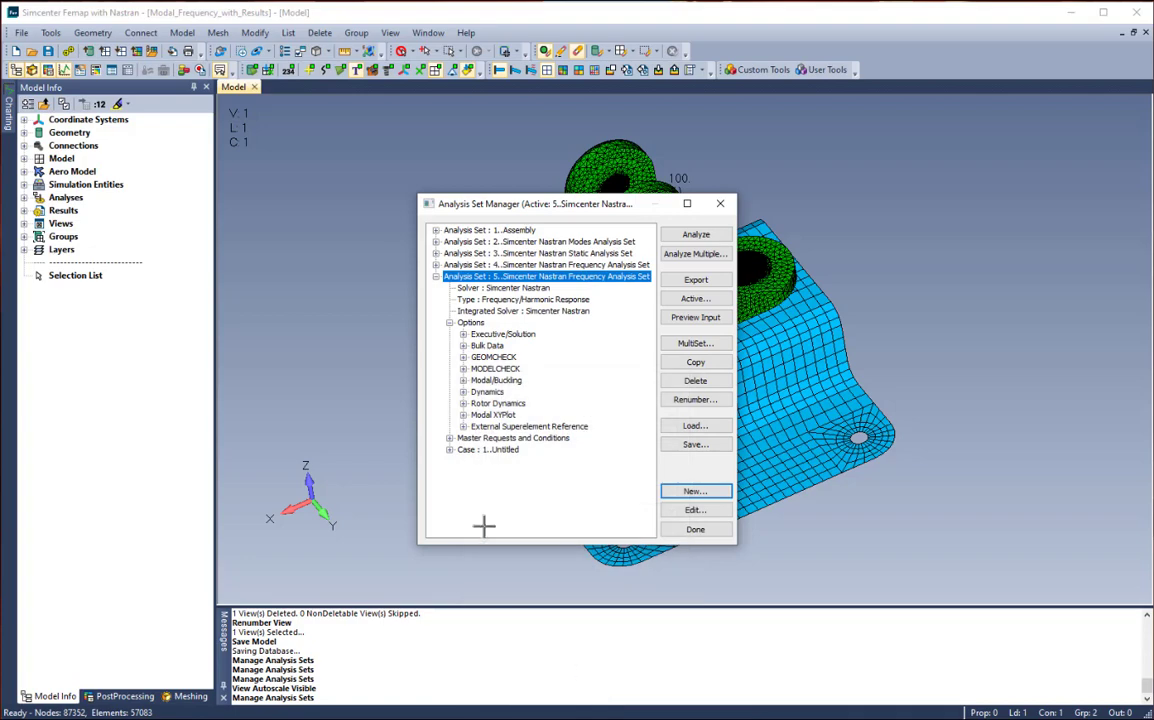
# Start a second case of type Frequency/Harmonic Response and assign the Damping function as its modal damping table
pyautogui.click(492, 451)
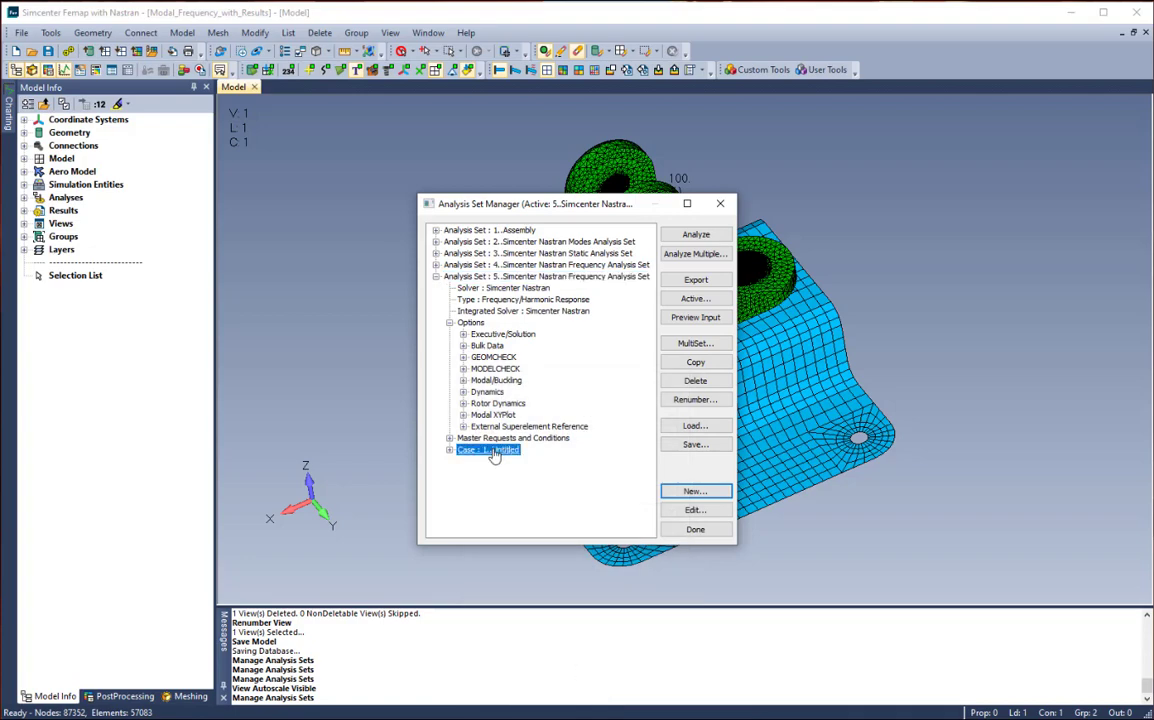
pyautogui.click(695, 491)
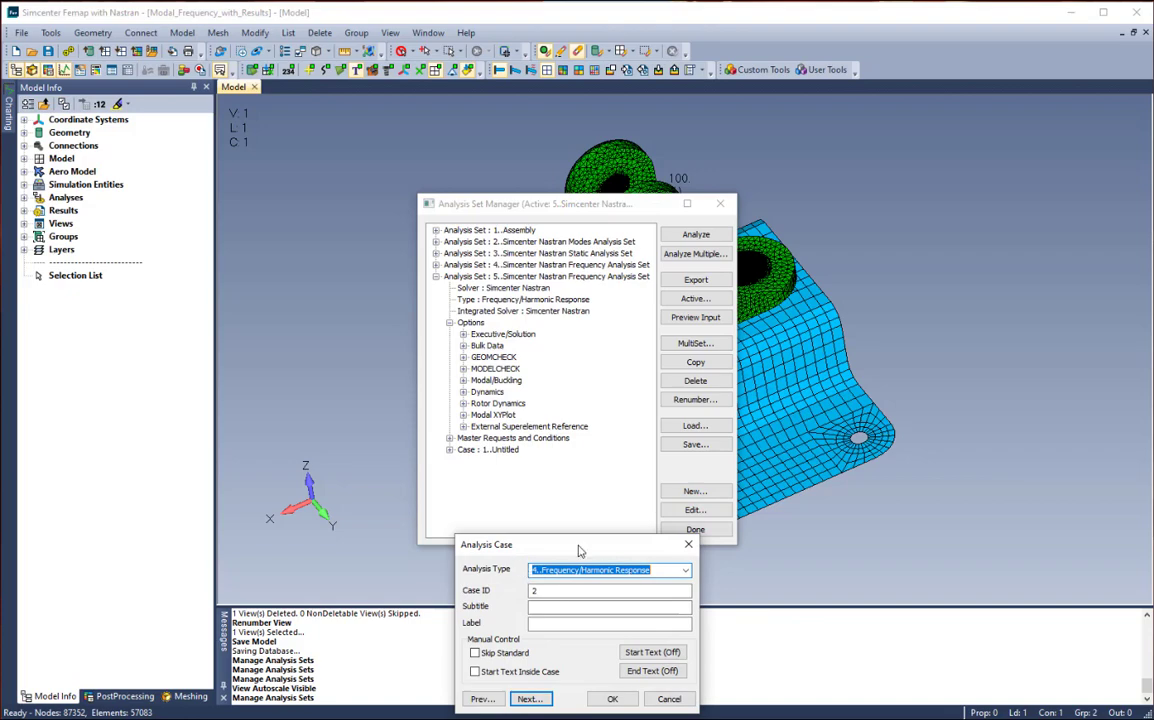
pyautogui.moveTo(578, 550); pyautogui.dragTo(602, 332)
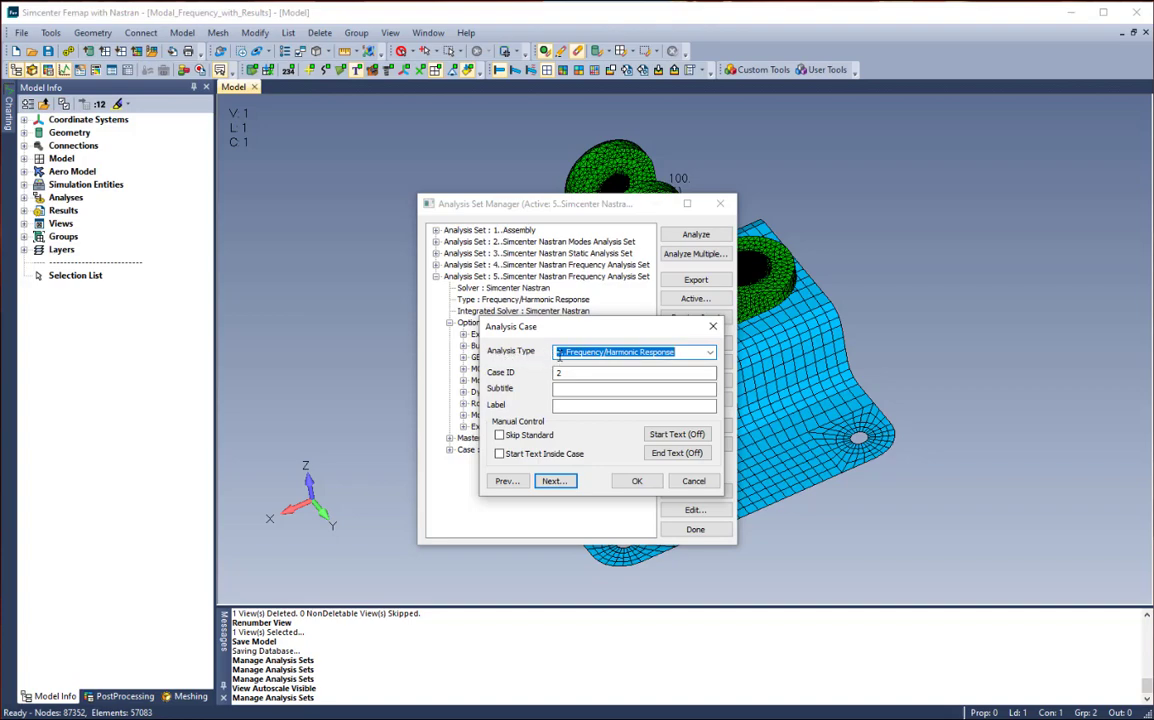
pyautogui.click(555, 481)
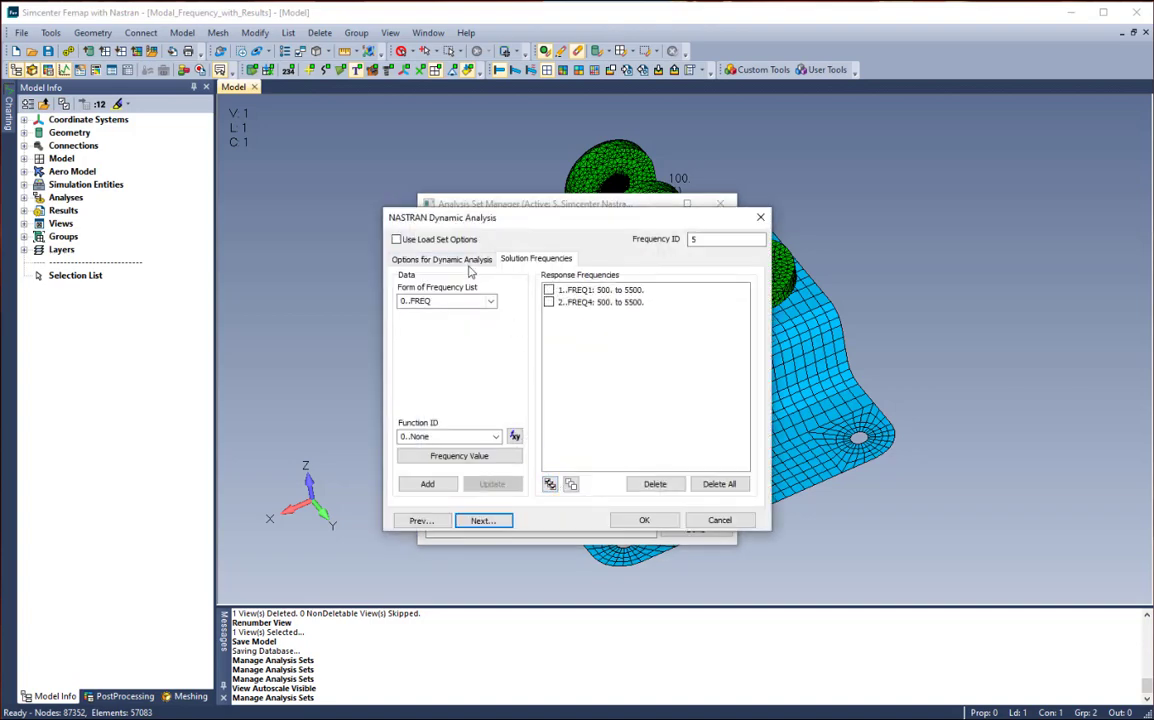
pyautogui.click(440, 259)
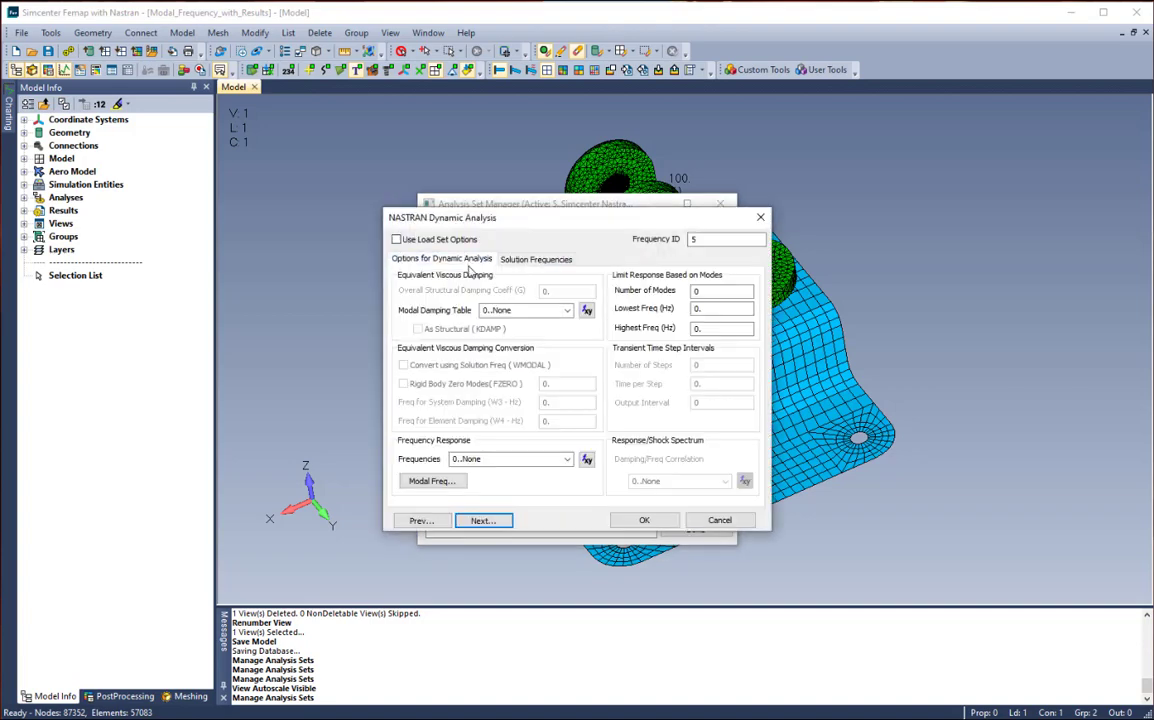
pyautogui.click(508, 311)
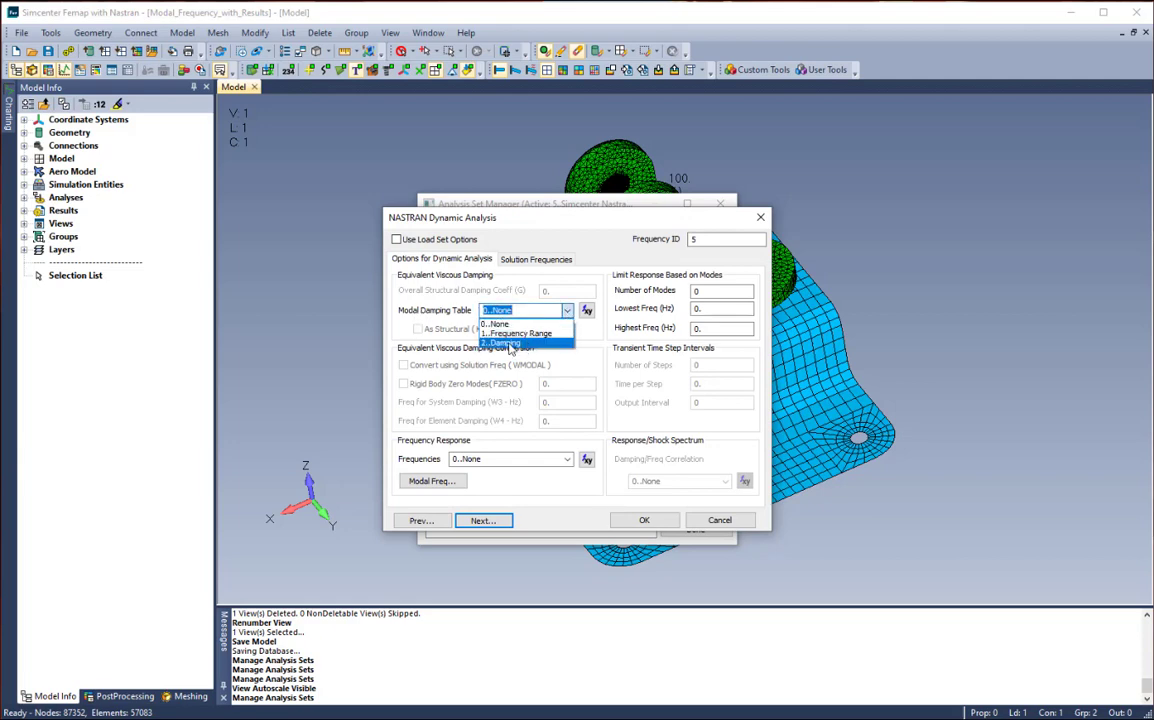
pyautogui.click(510, 344)
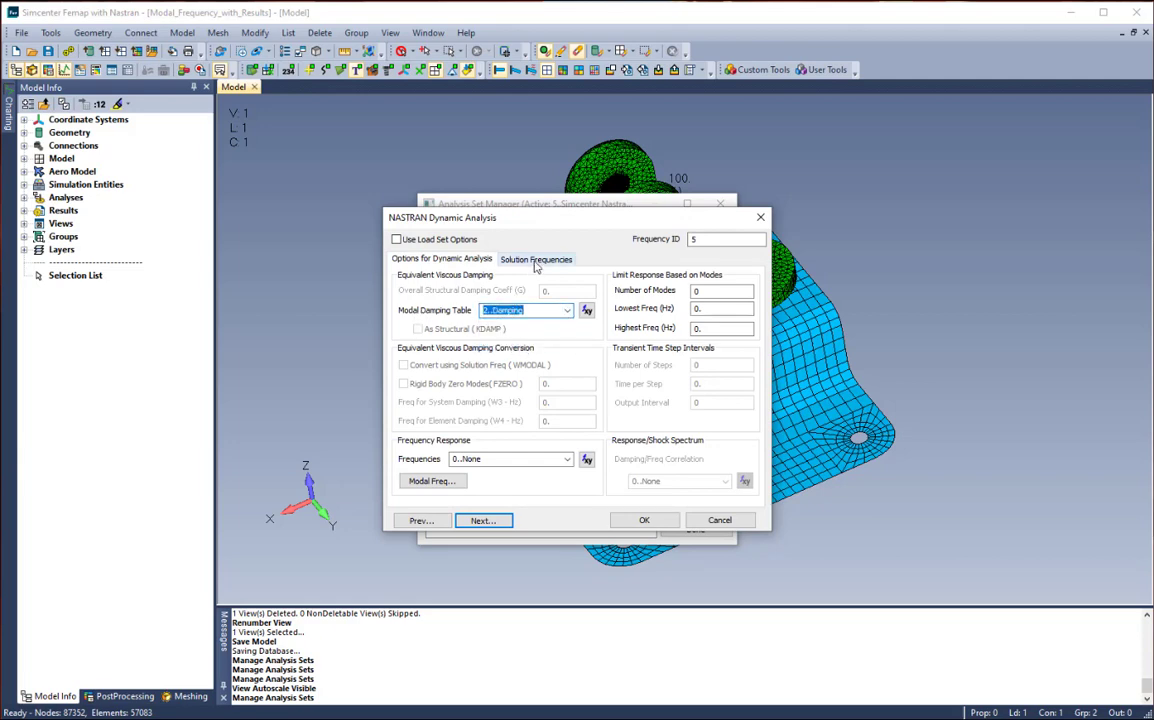
# Enable both the FREQ1 and FREQ4 response frequencies from 500 to 5500 as the second case's solution frequencies
pyautogui.click(536, 260)
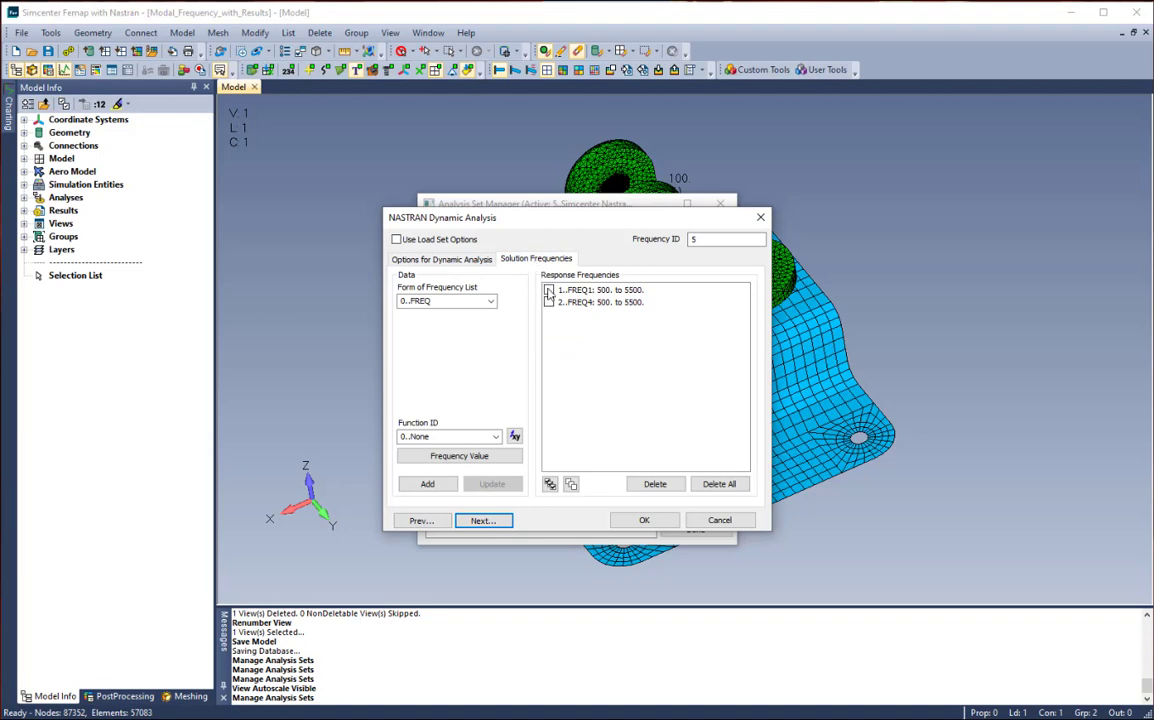
pyautogui.click(548, 290)
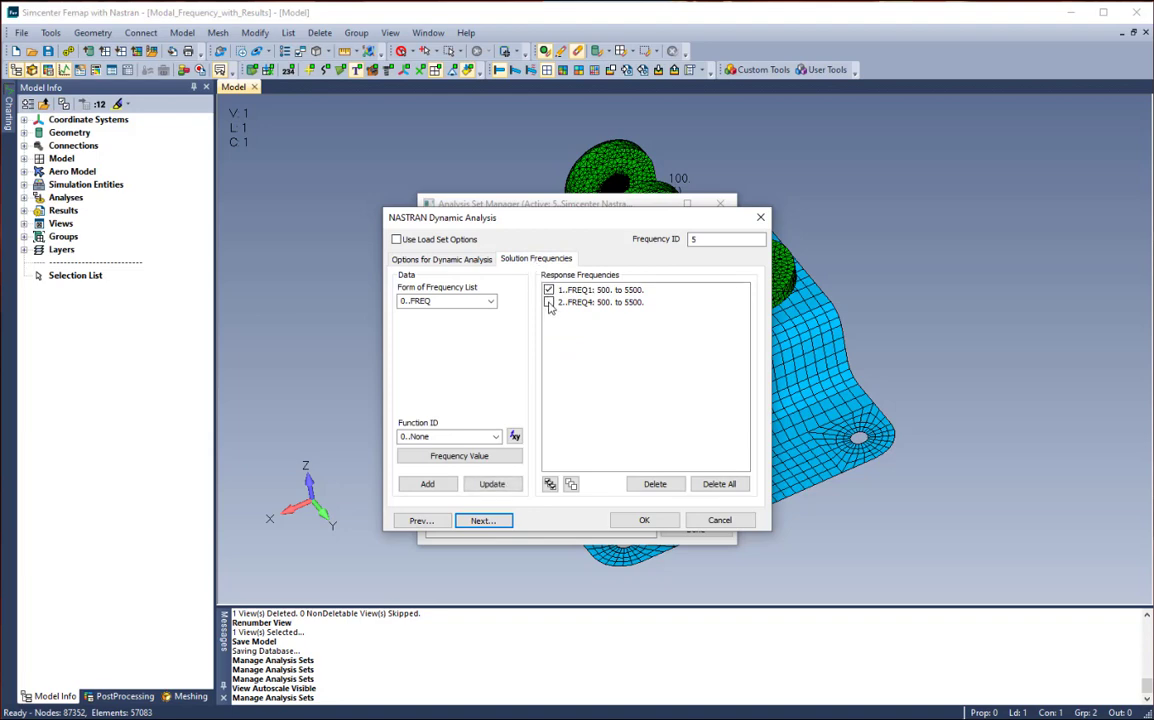
pyautogui.click(548, 303)
pyautogui.click(483, 521)
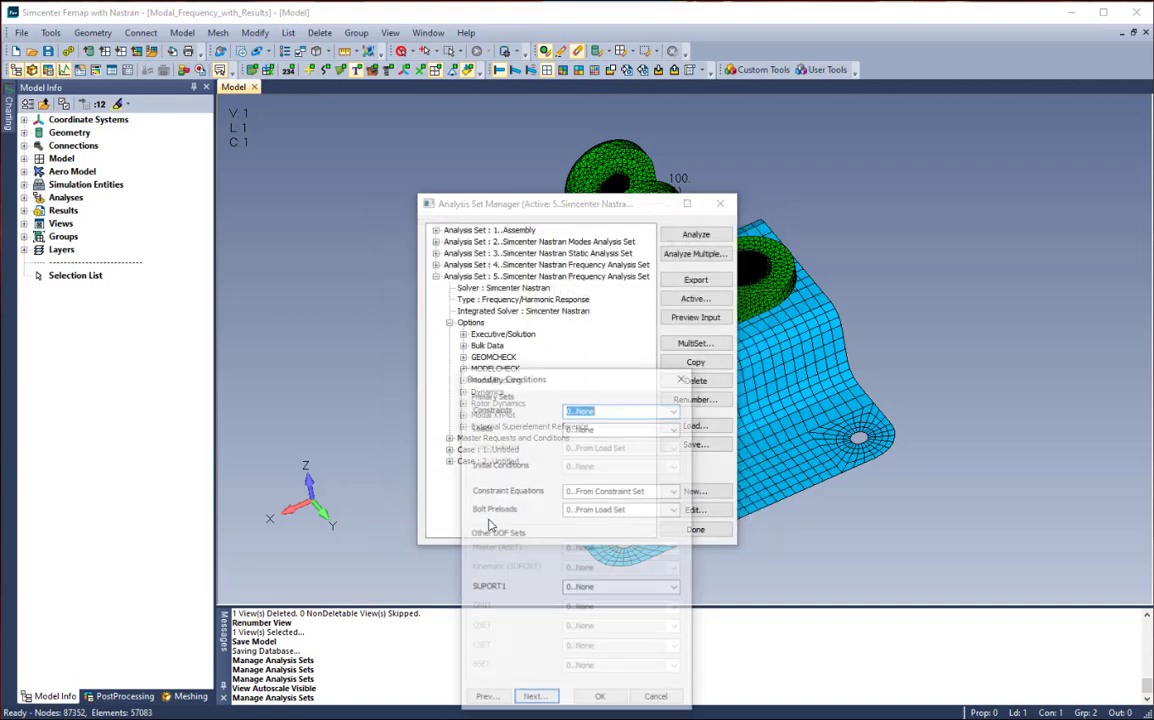
# Assign Dynamic Excitation as the load set of the second case and finish the case
pyautogui.click(676, 428)
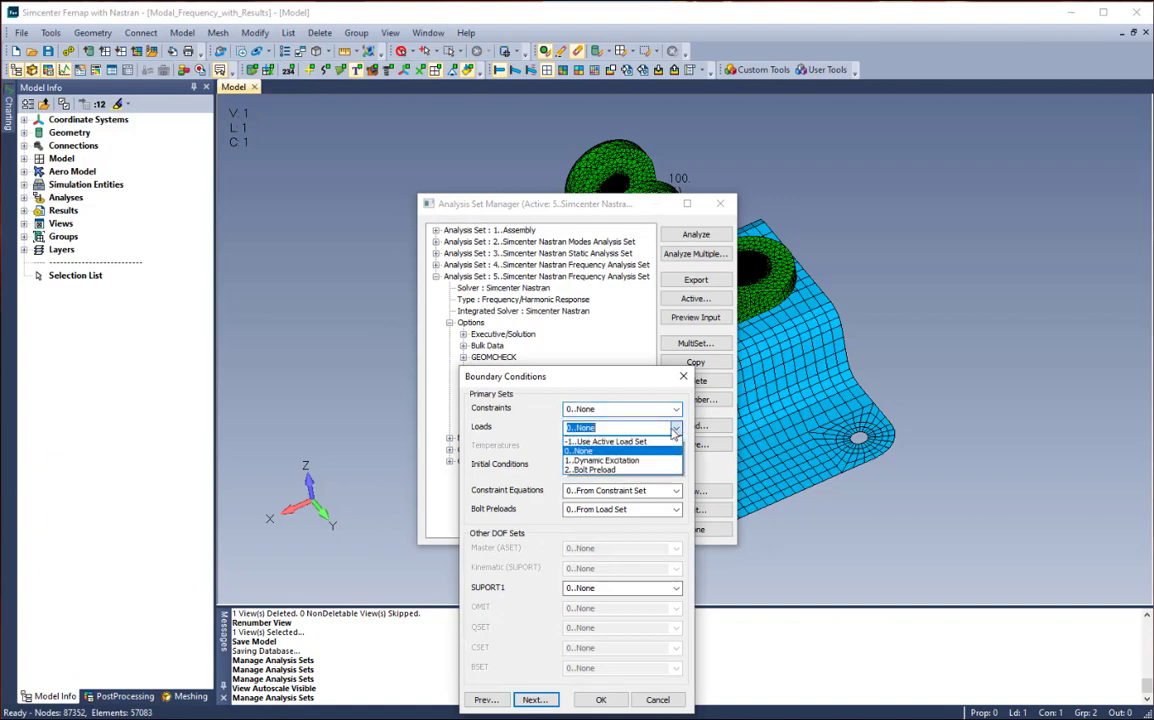
pyautogui.click(620, 462)
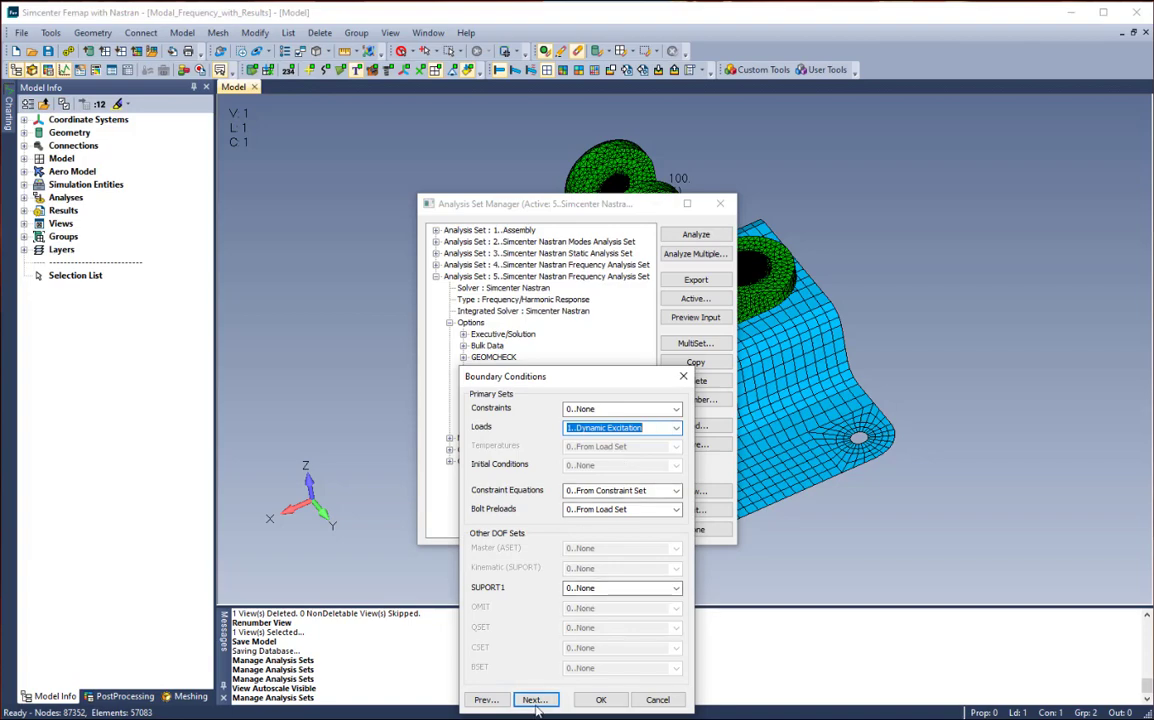
pyautogui.click(601, 700)
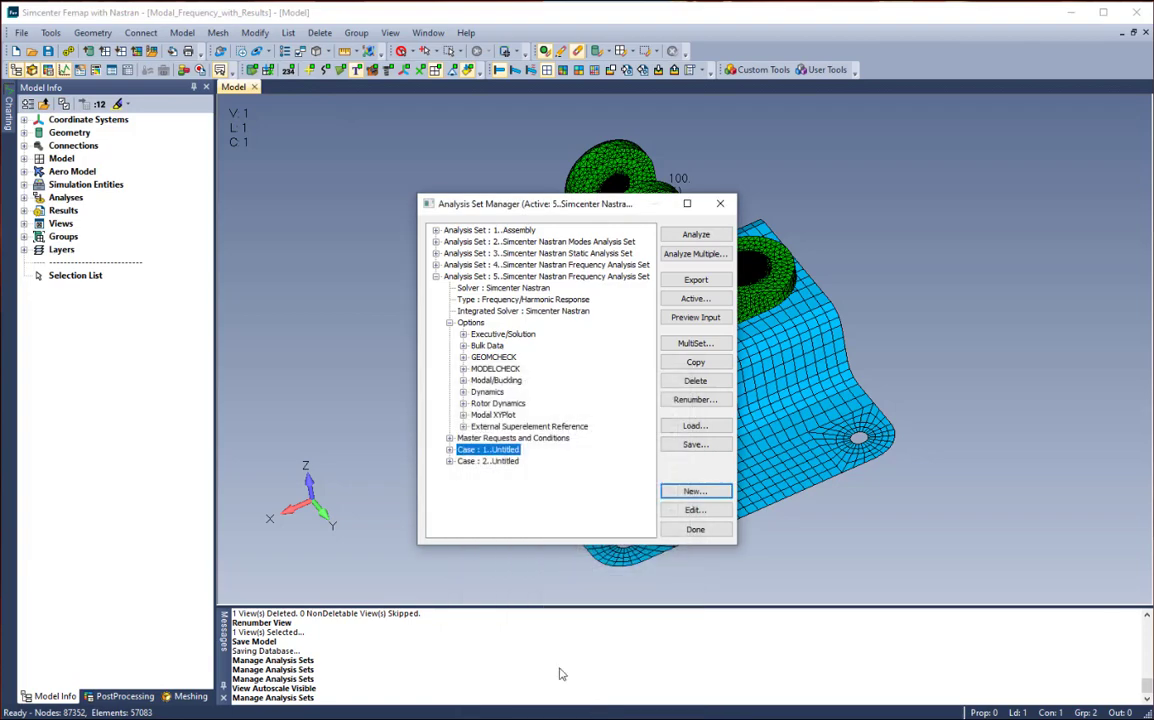
# Set case 1 as the preload subcase in the STATSUB options of the Frequency/Harmonic Response case
pyautogui.click(449, 461)
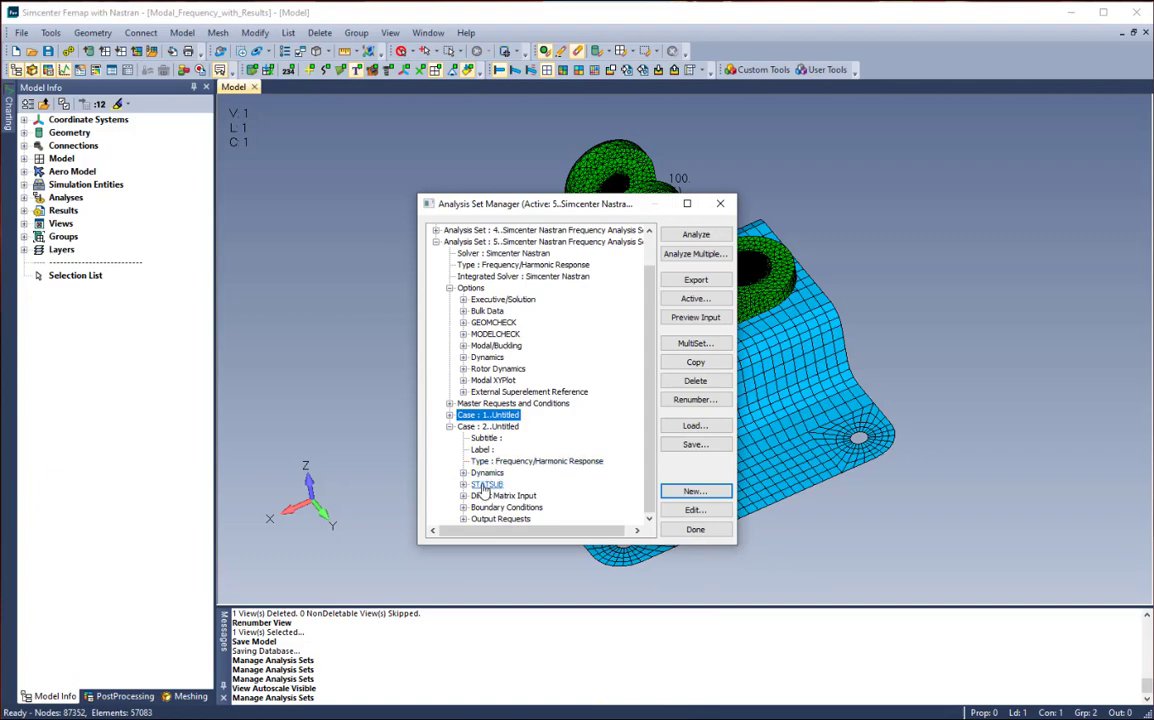
pyautogui.click(487, 485)
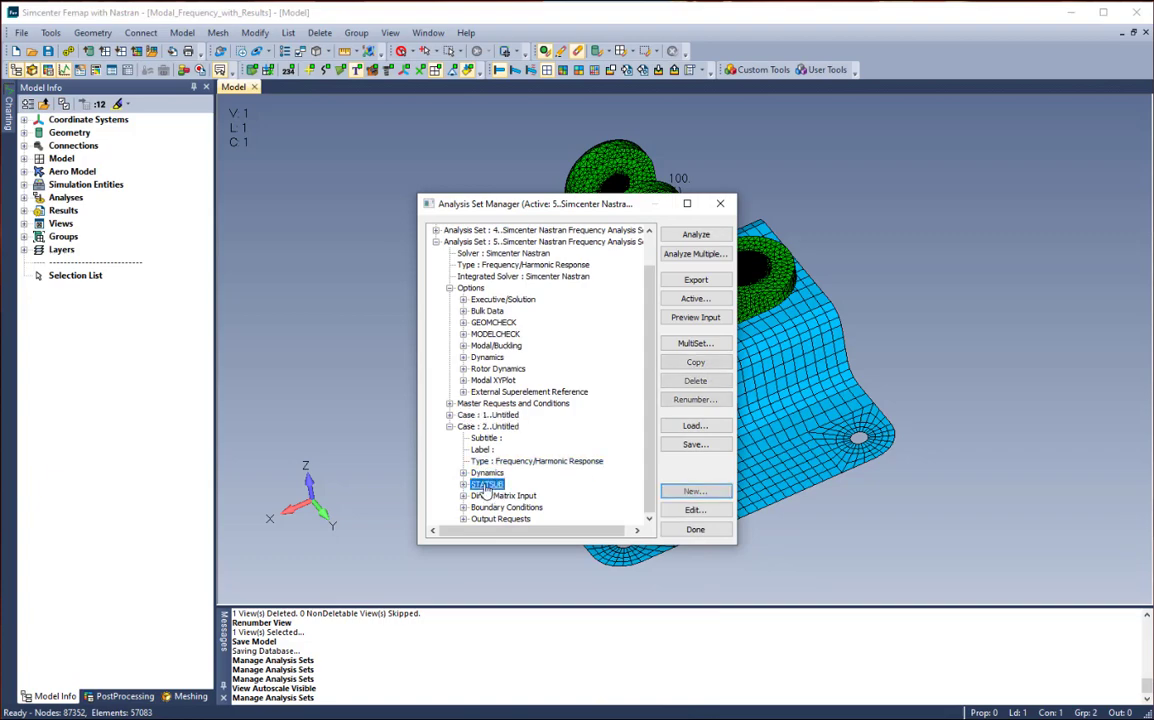
pyautogui.click(694, 510)
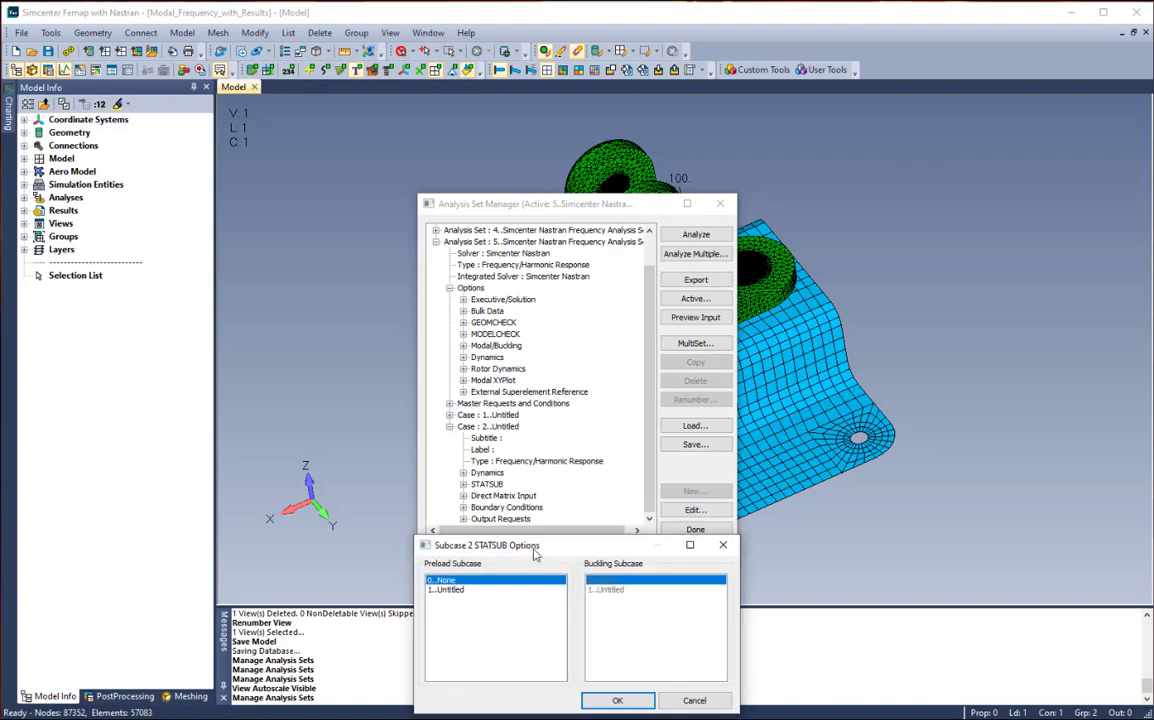
pyautogui.moveTo(540, 547); pyautogui.dragTo(566, 452)
pyautogui.click(472, 497)
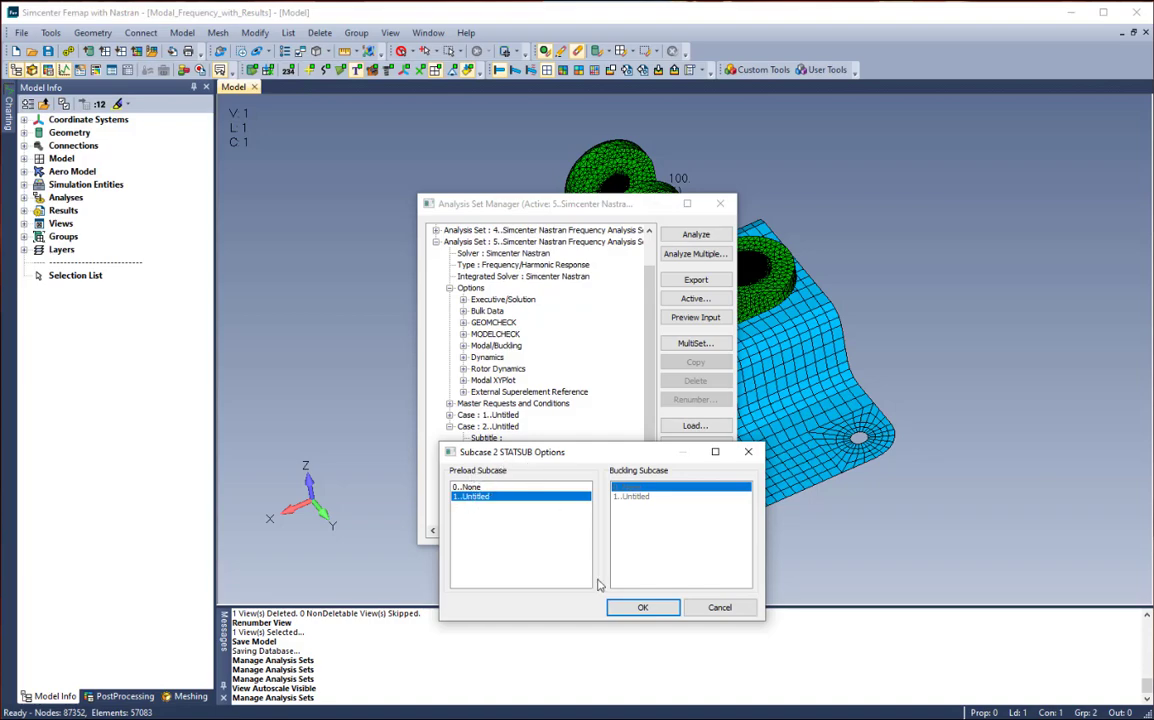
pyautogui.click(643, 609)
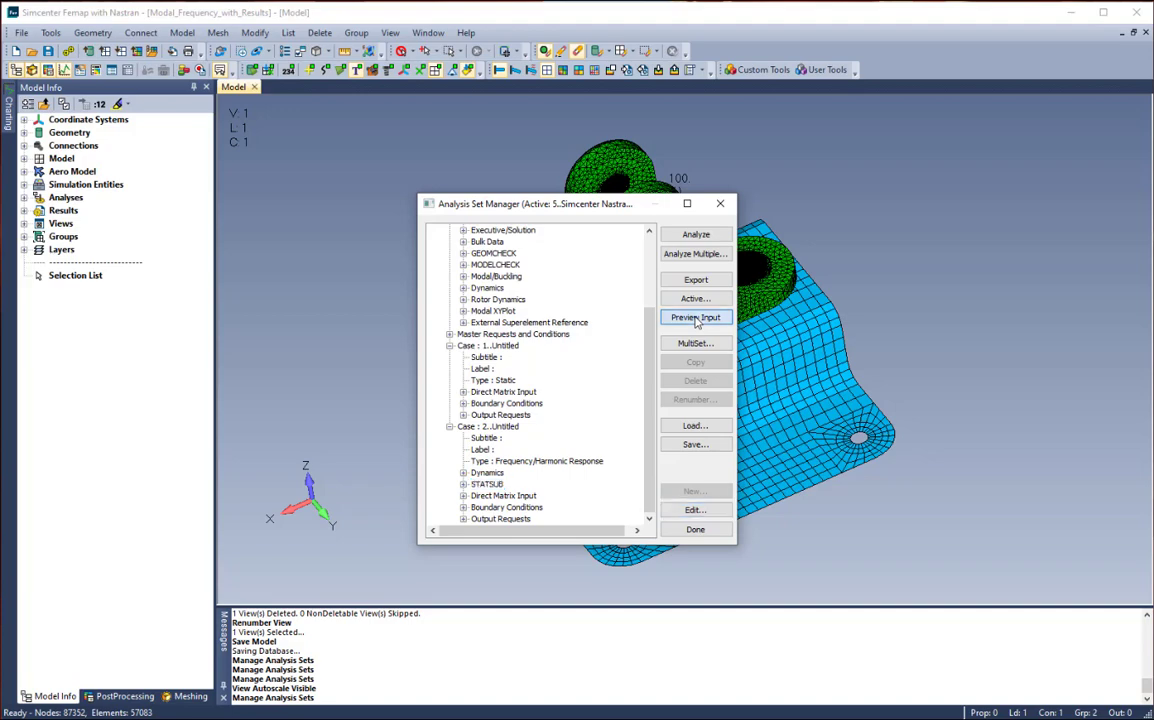
# Preview the Nastran input file of the frequency analysis set, checking its subcase entries, and finish managing the analysis sets
pyautogui.click(697, 318)
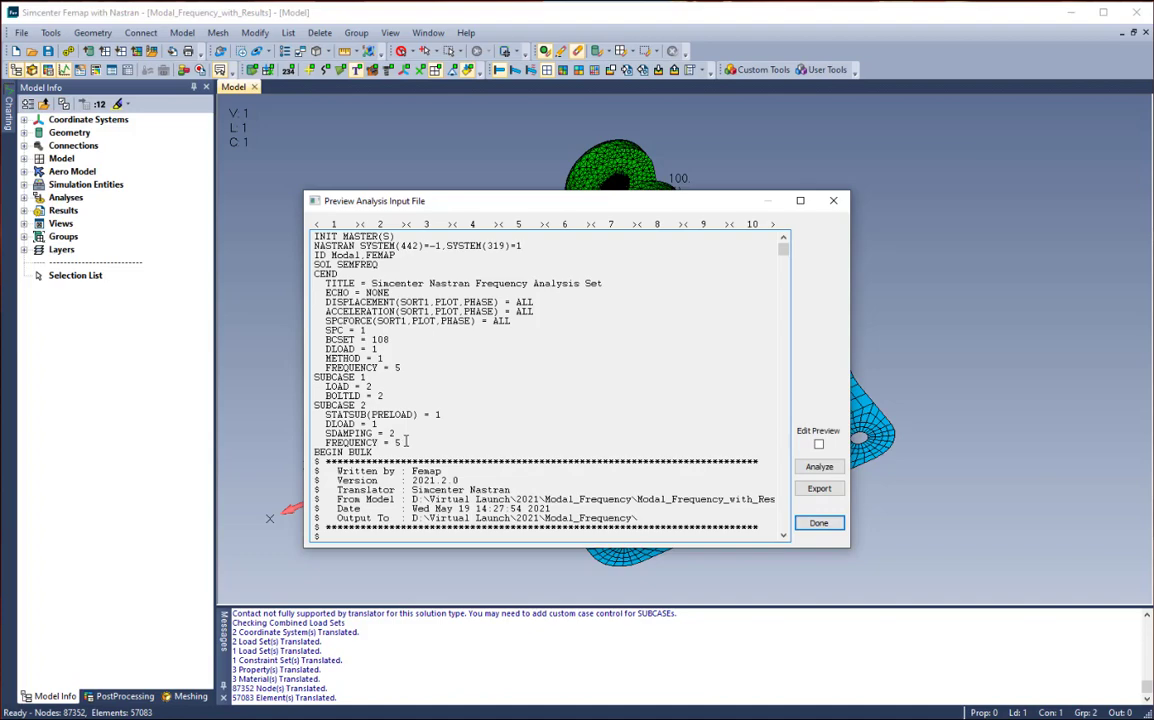
pyautogui.click(819, 524)
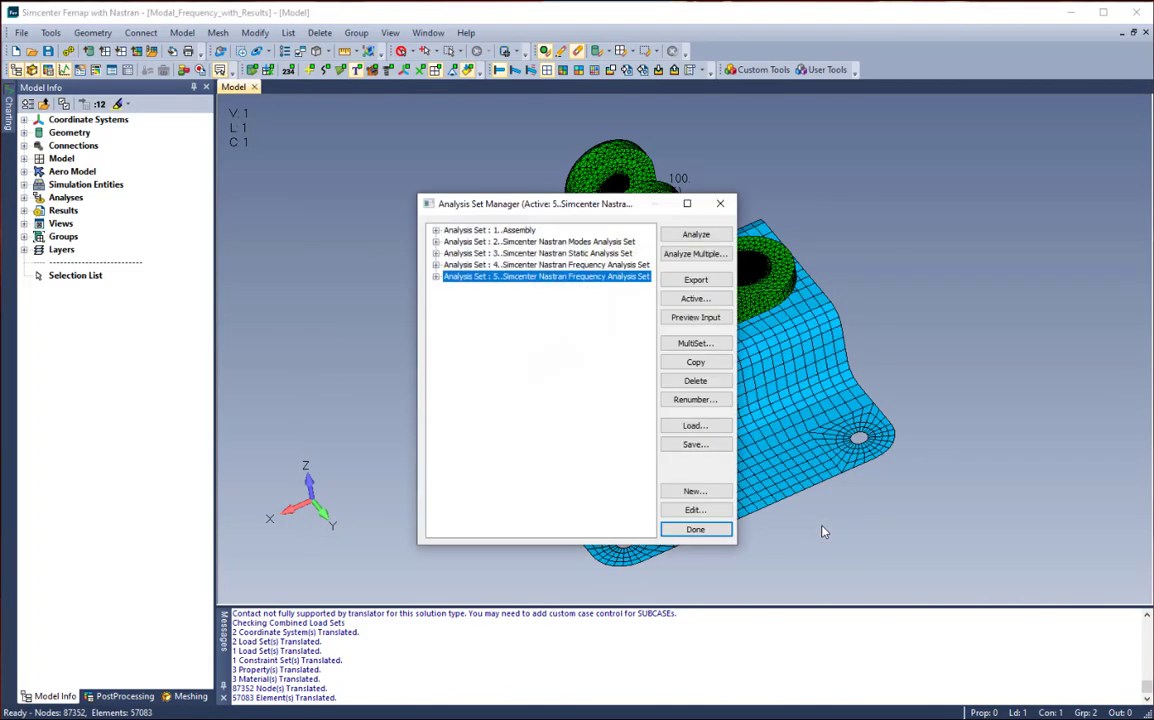
pyautogui.click(710, 535)
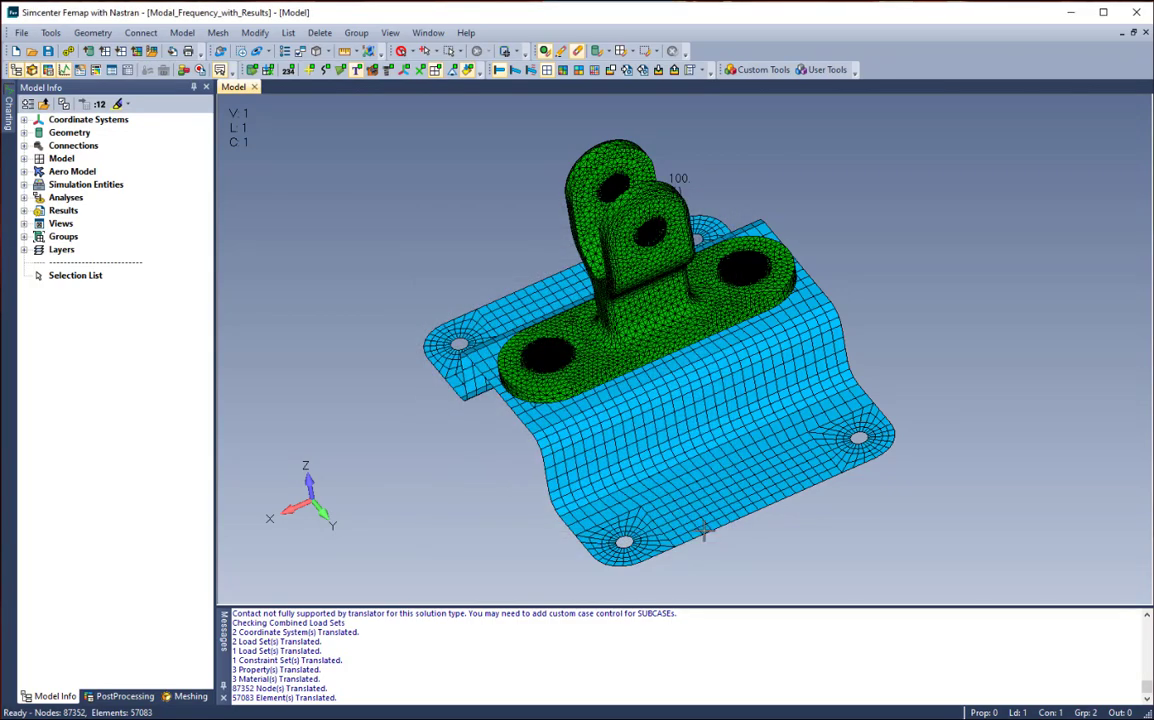
# Display the T3 Accelerations chart followed by the T1 Translations chart to review the frequency response results
pyautogui.click(7, 108)
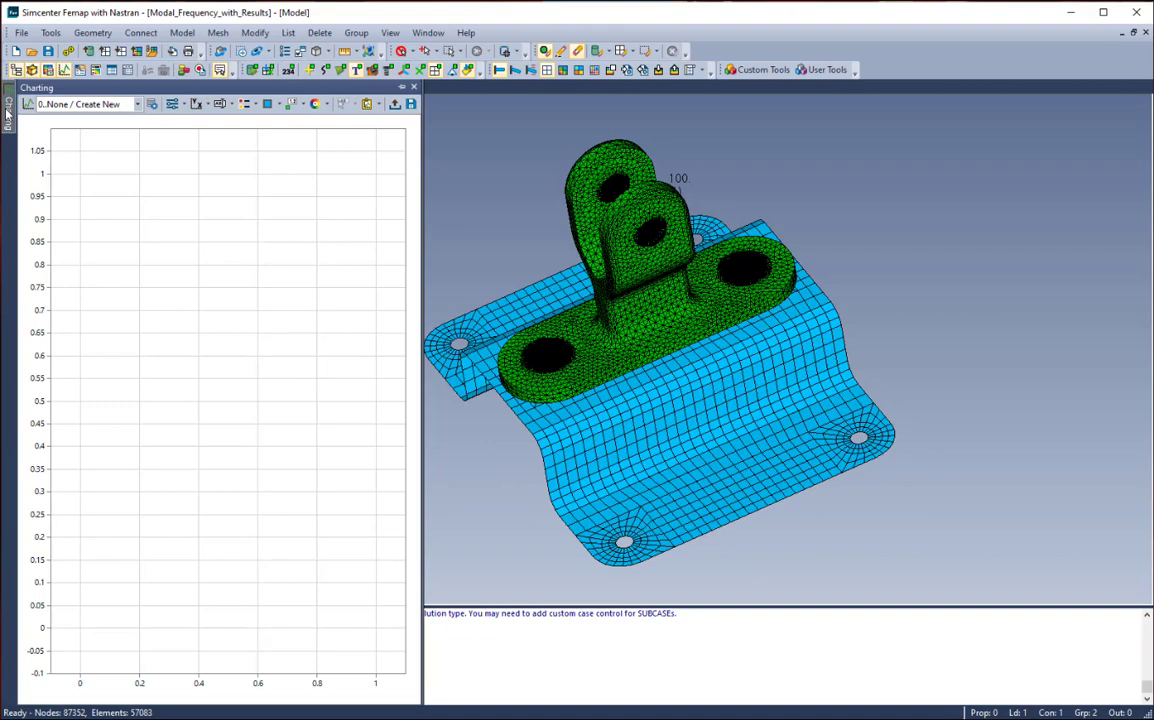
pyautogui.click(137, 104)
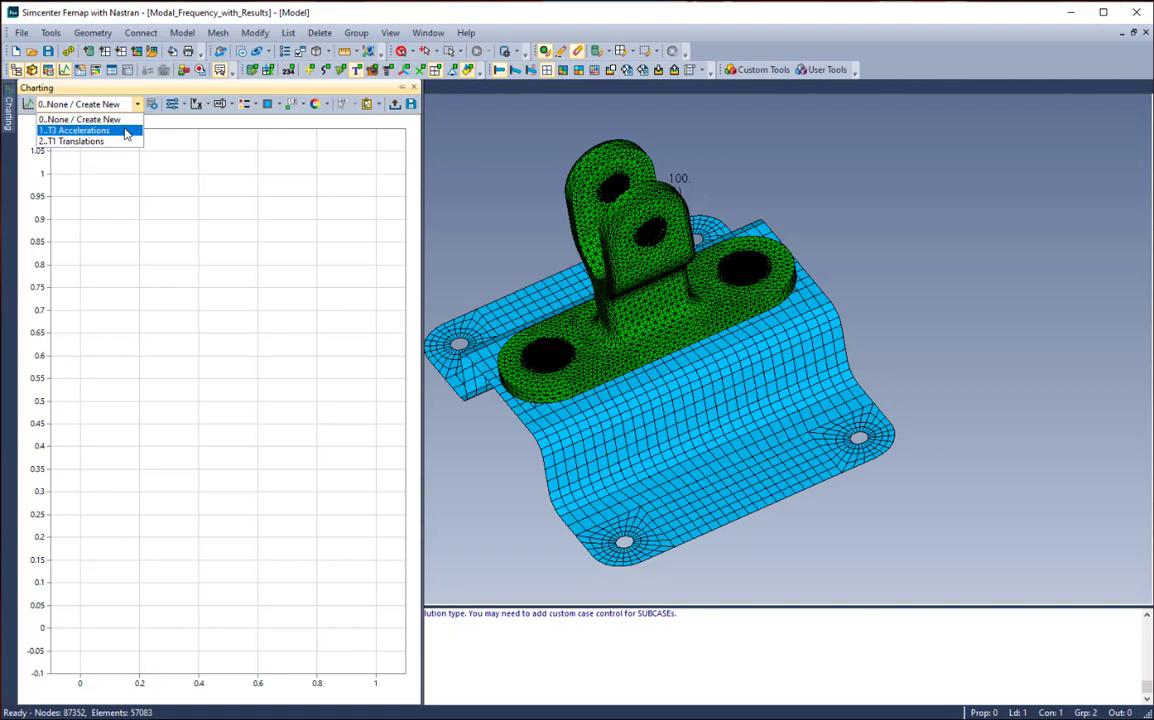
pyautogui.click(126, 131)
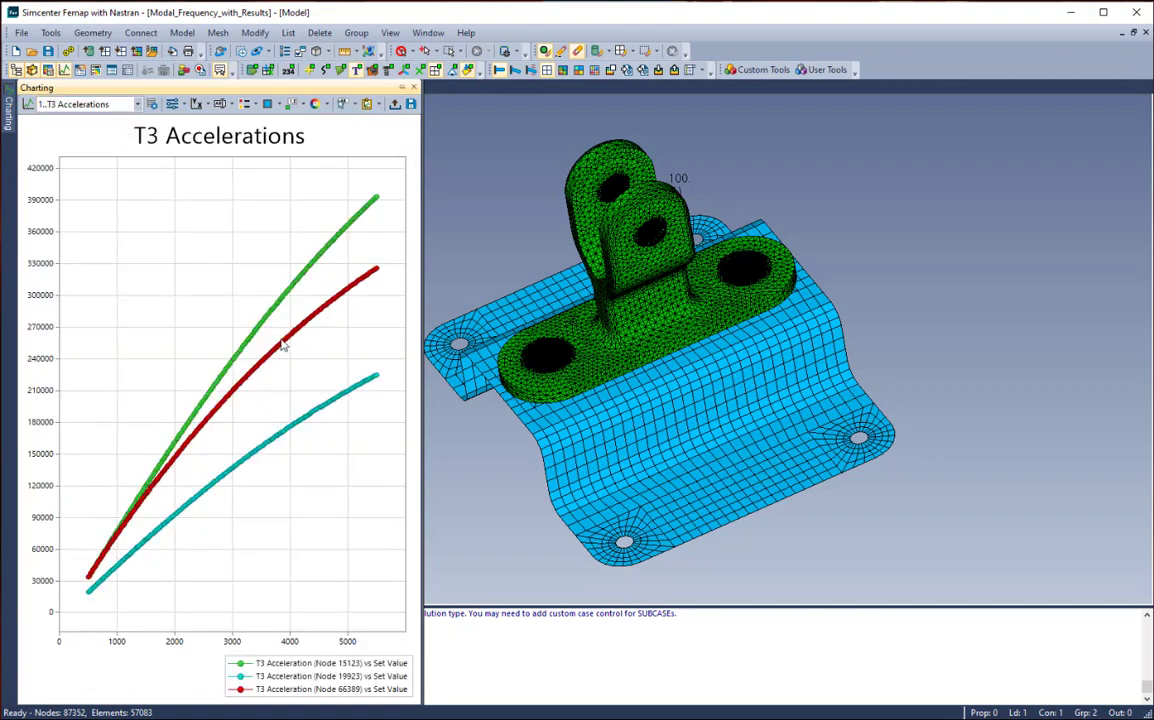
pyautogui.click(138, 104)
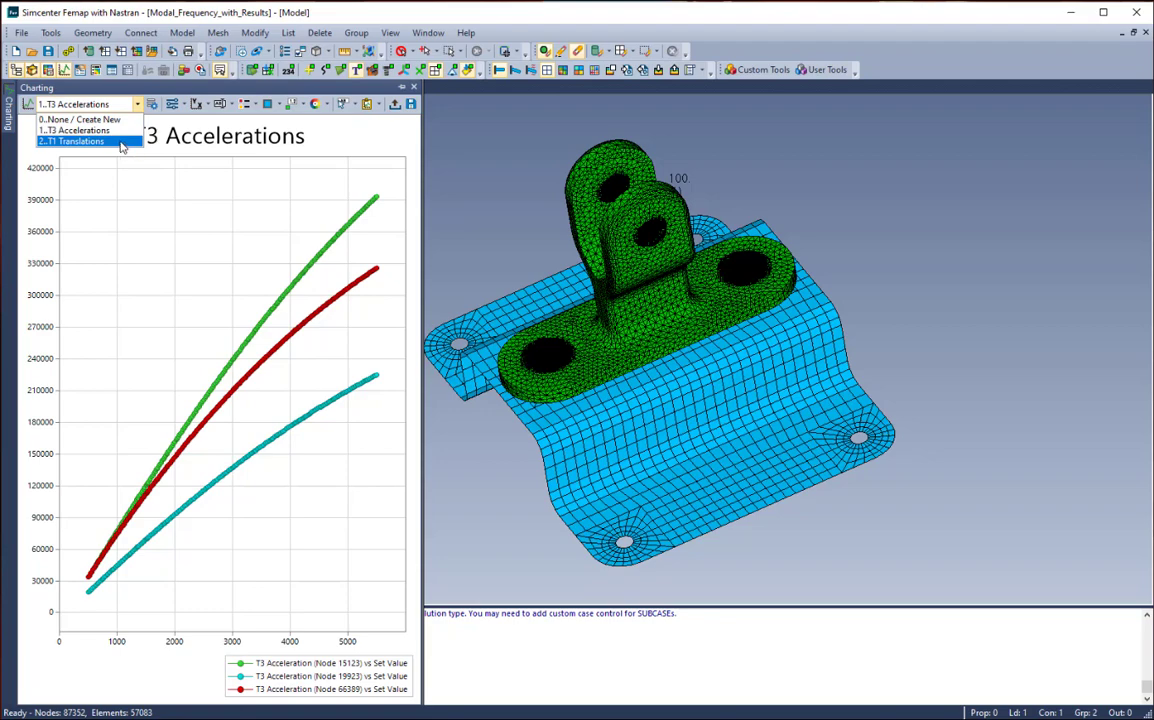
pyautogui.click(121, 143)
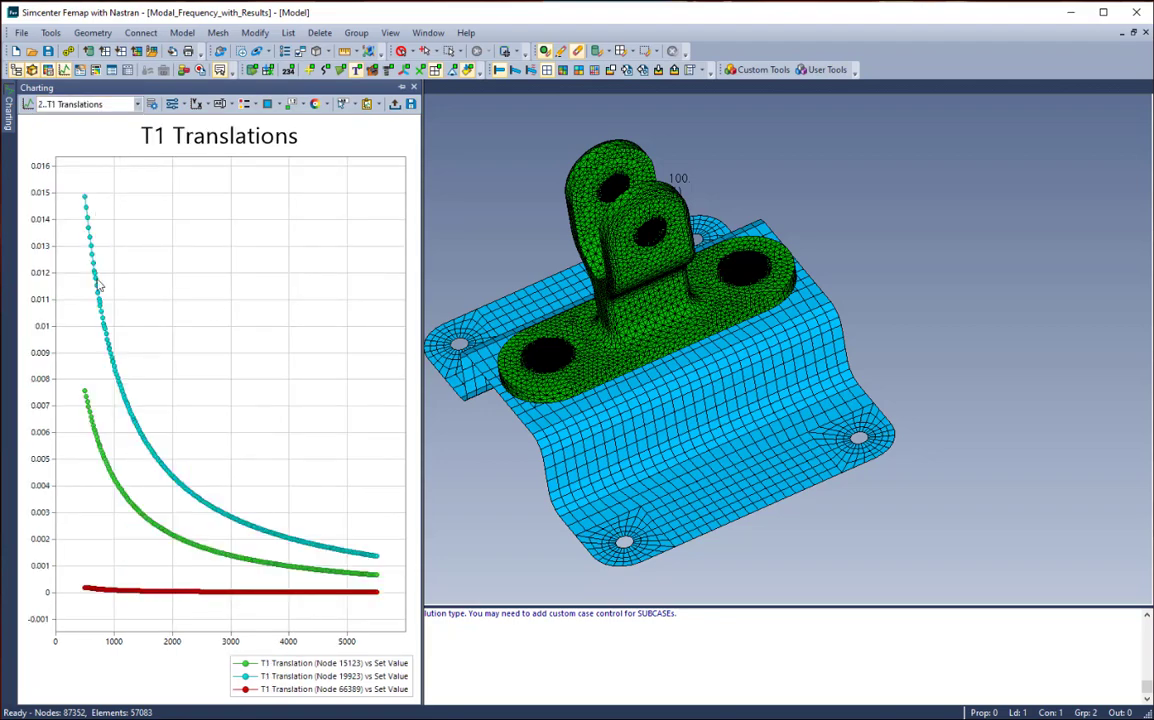